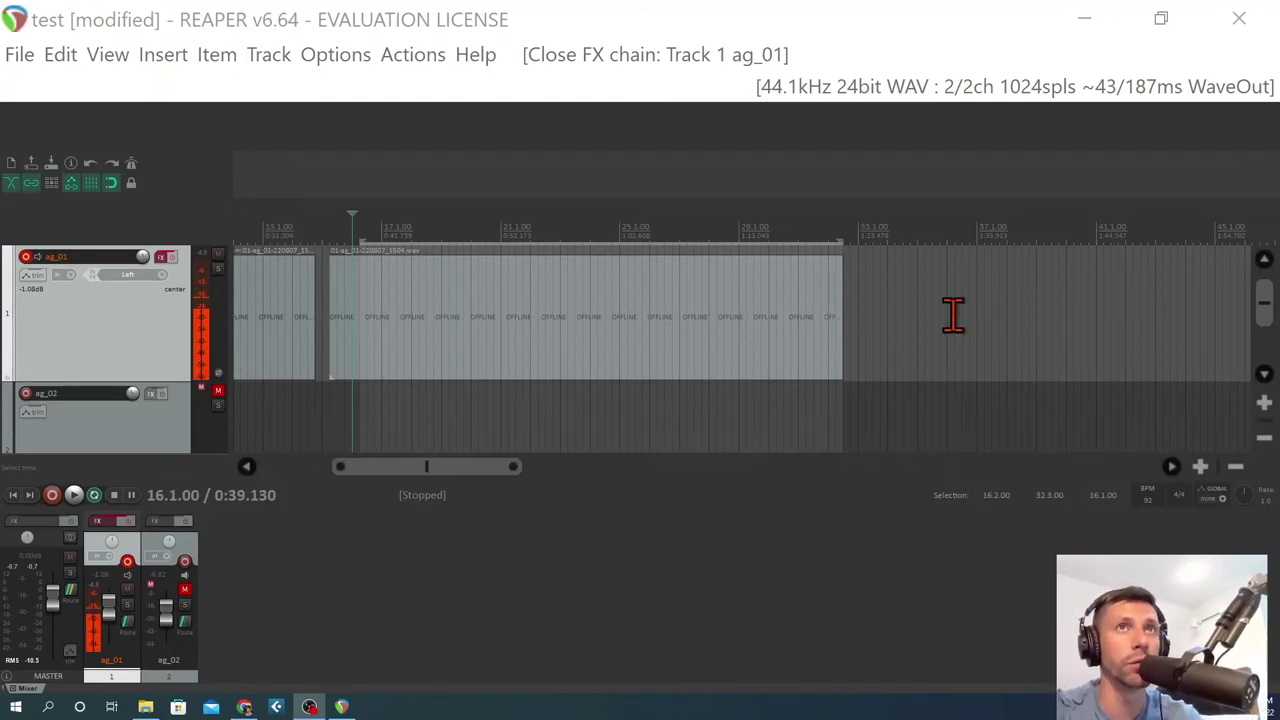
Step: Reload the offline guitar media, then play the ag_01 track once dry and stop
left_click(560, 28)
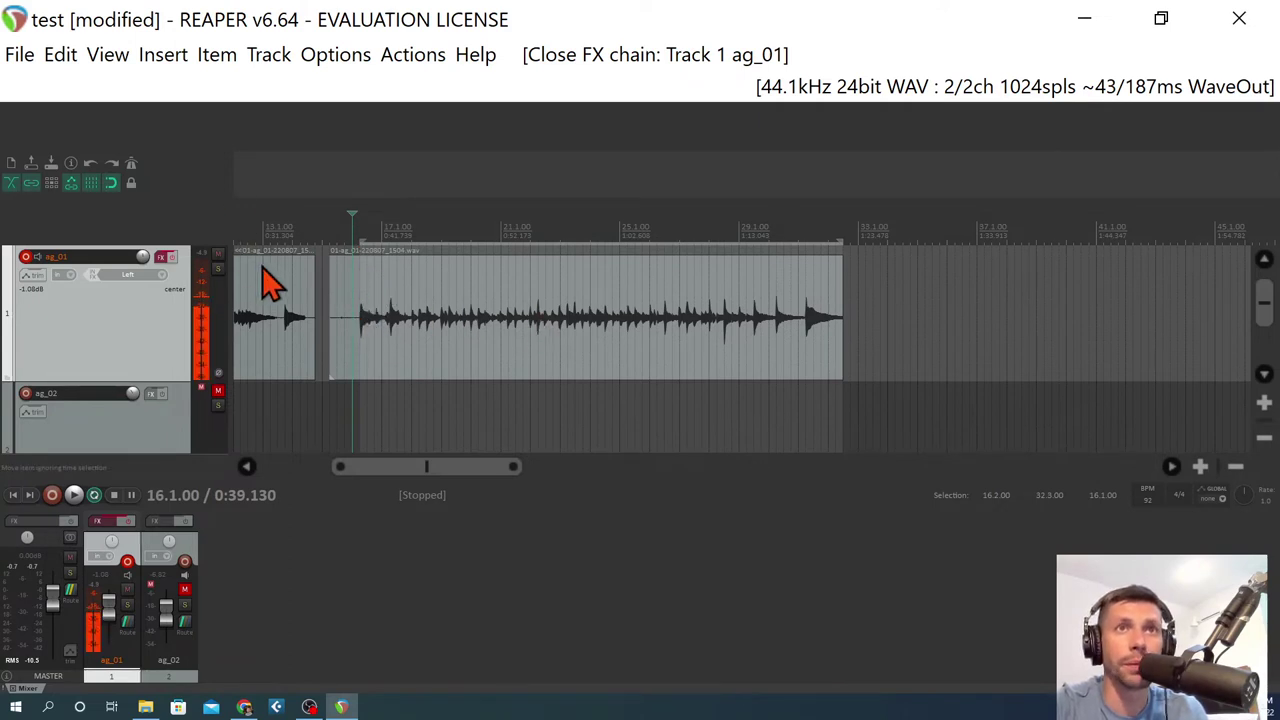
key("space")
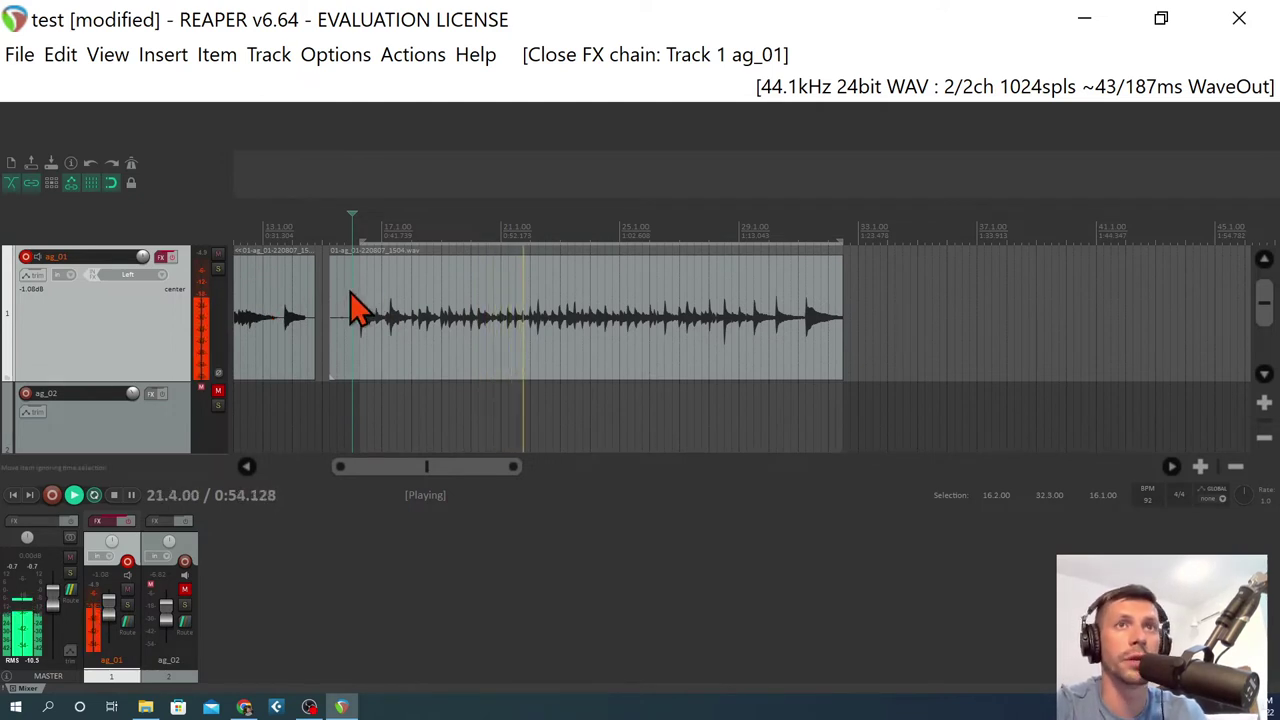
key("space")
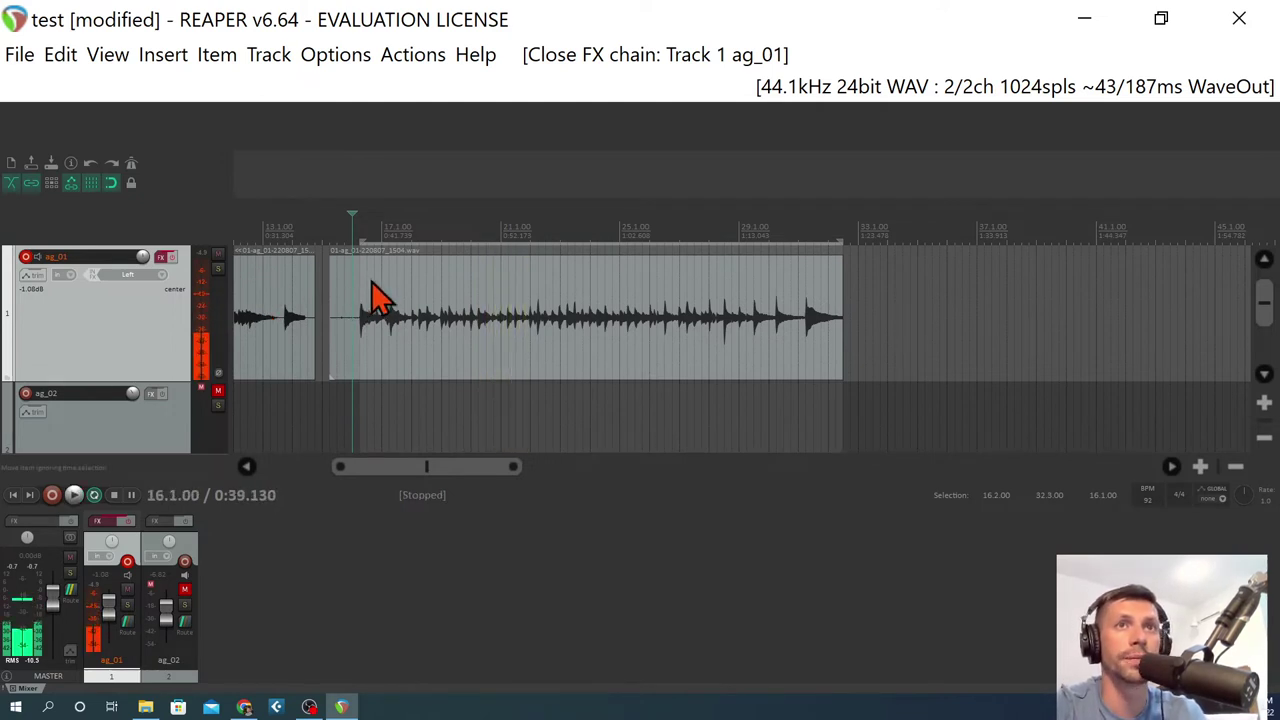
Step: In the ag_01 FX chain, clear the bypass and leave Tap-A-Whirl enabled after an on/off comparison
left_click(162, 258)
left_click(270, 253)
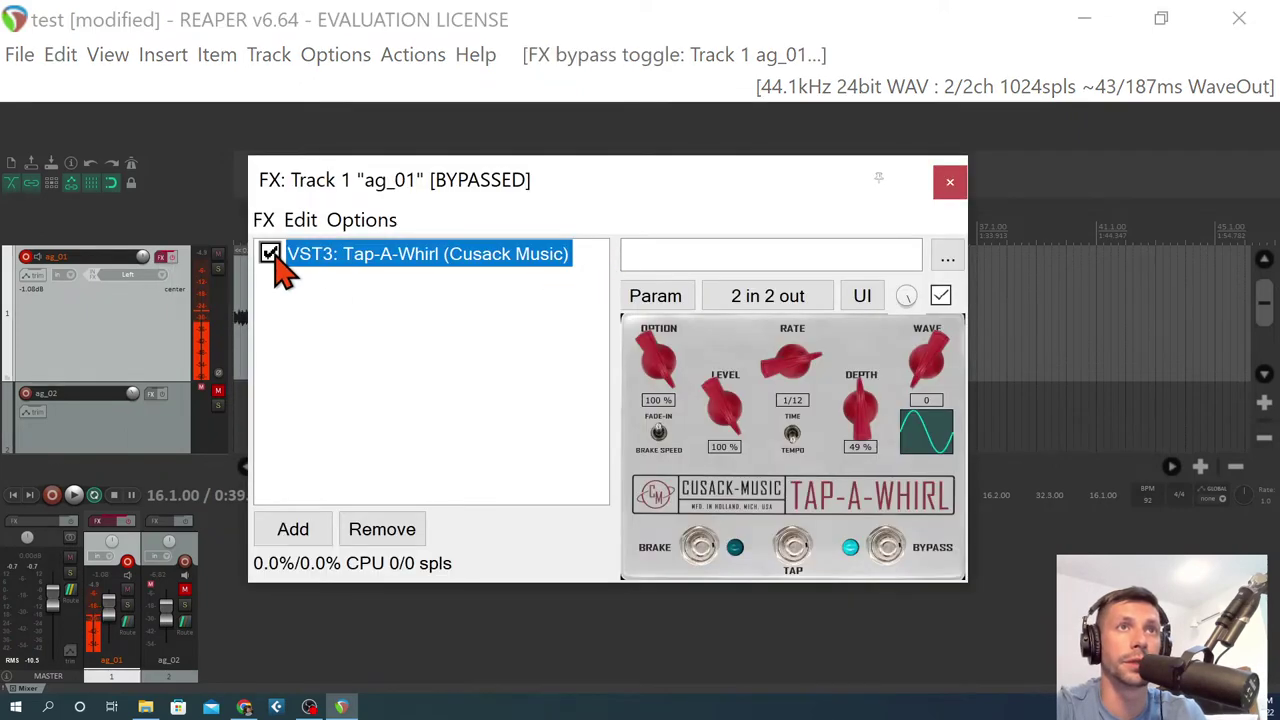
left_click(176, 262, "ctrl")
left_click(270, 253)
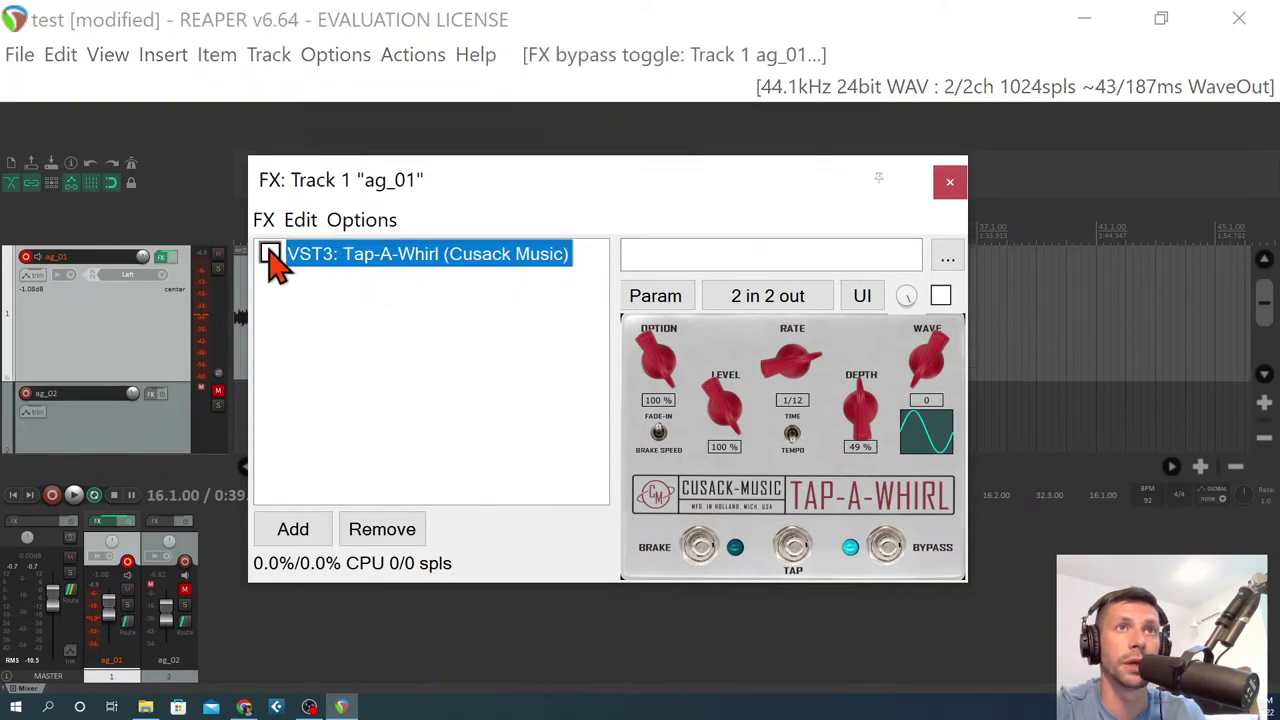
left_click(270, 253)
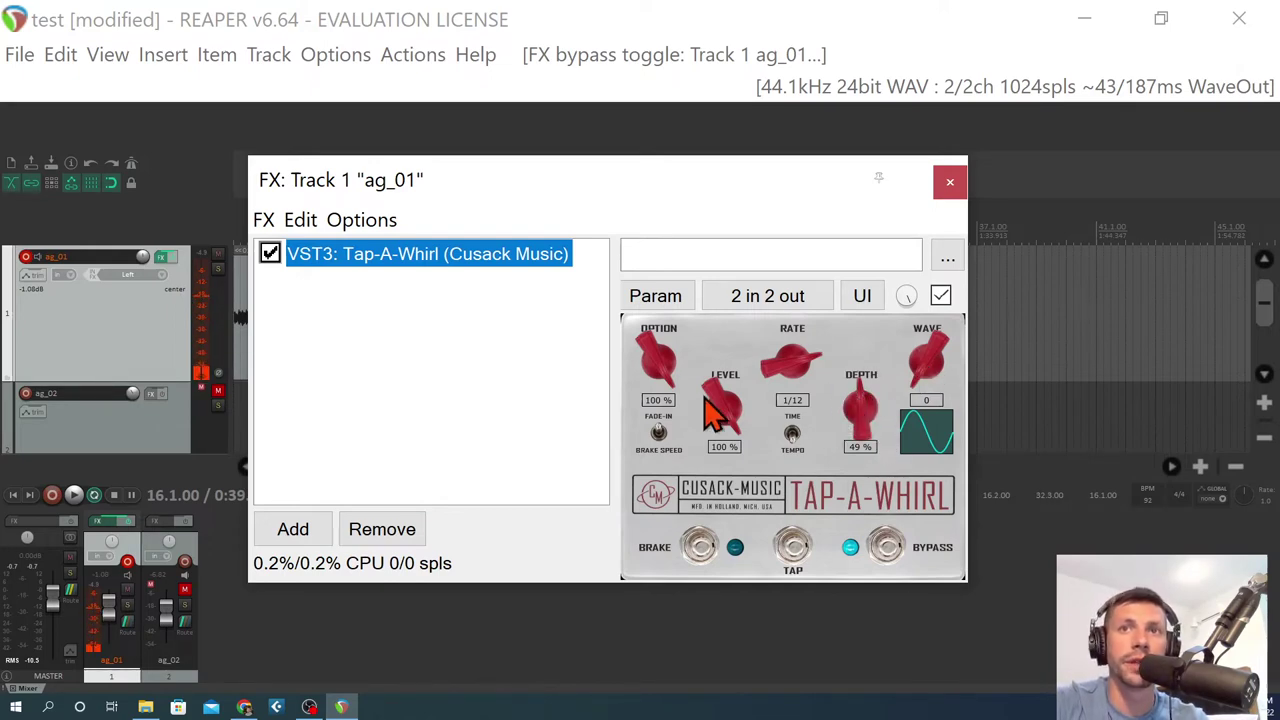
Step: Audition the Tap-A-Whirl LEVEL and DEPTH knobs, ending with depth 50% and level 100%
left_click_drag(720, 408, 745, 315)
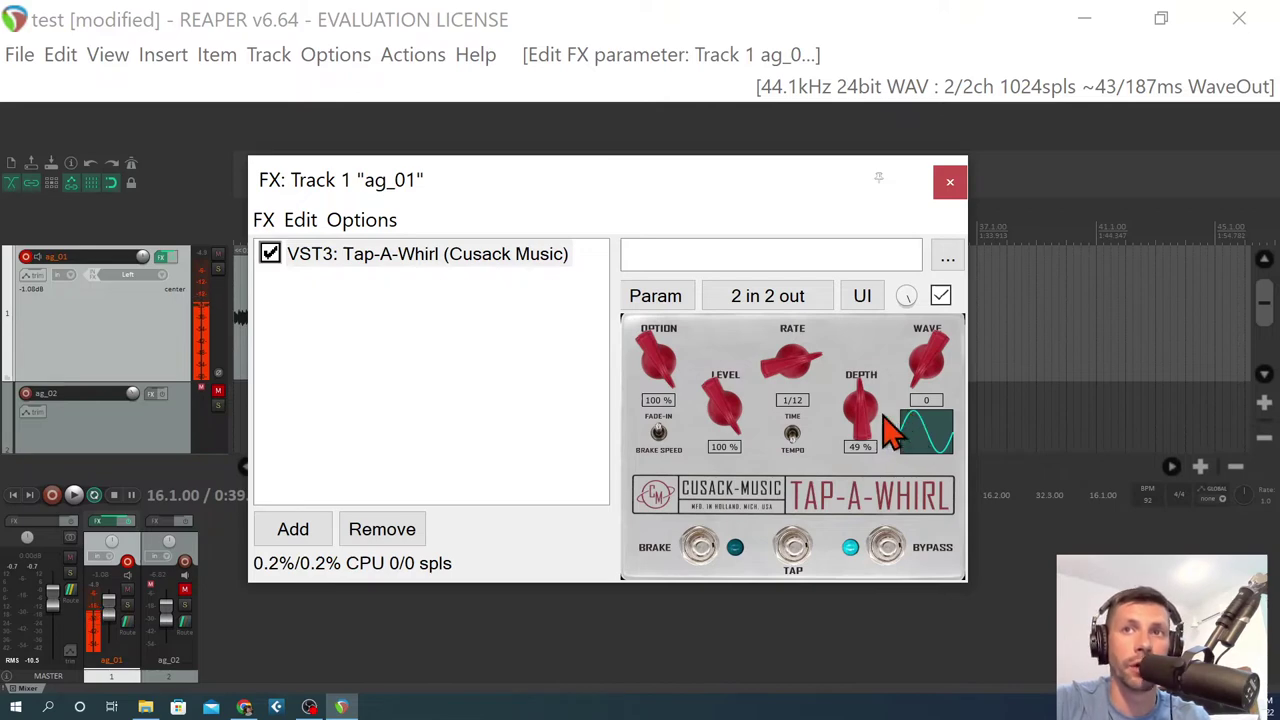
left_click_drag(857, 403, 874, 334)
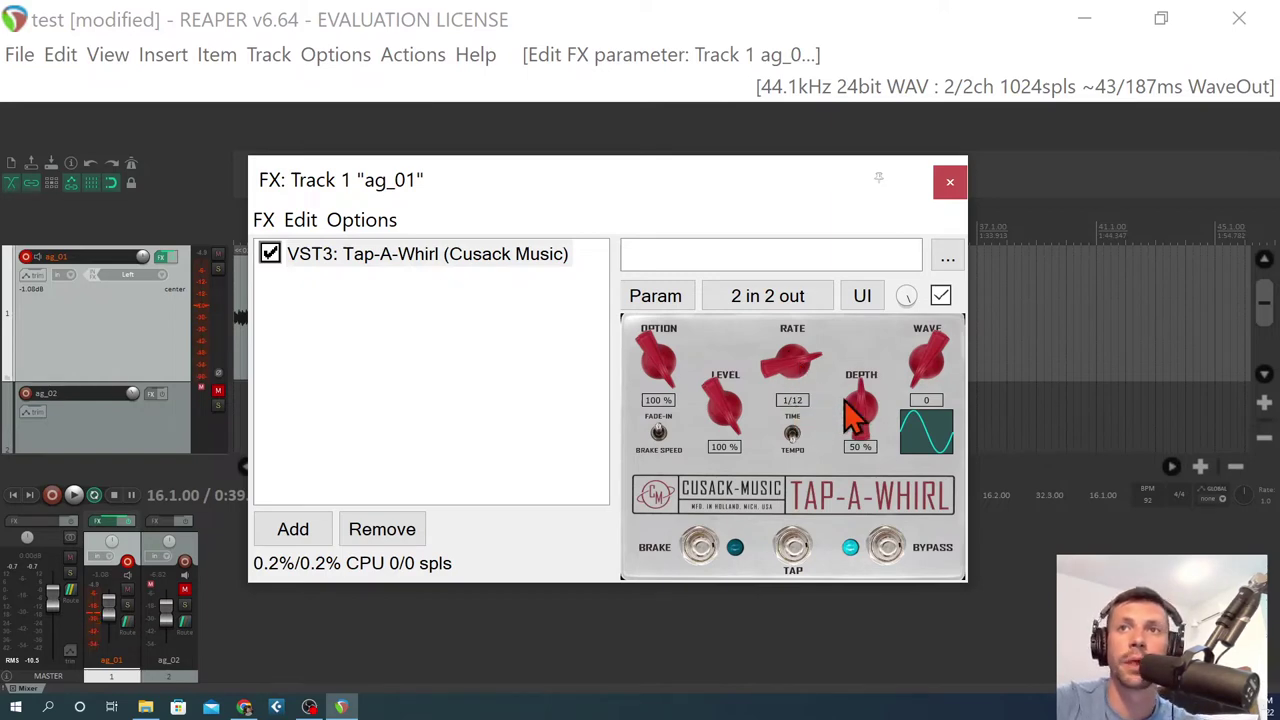
left_click(792, 434)
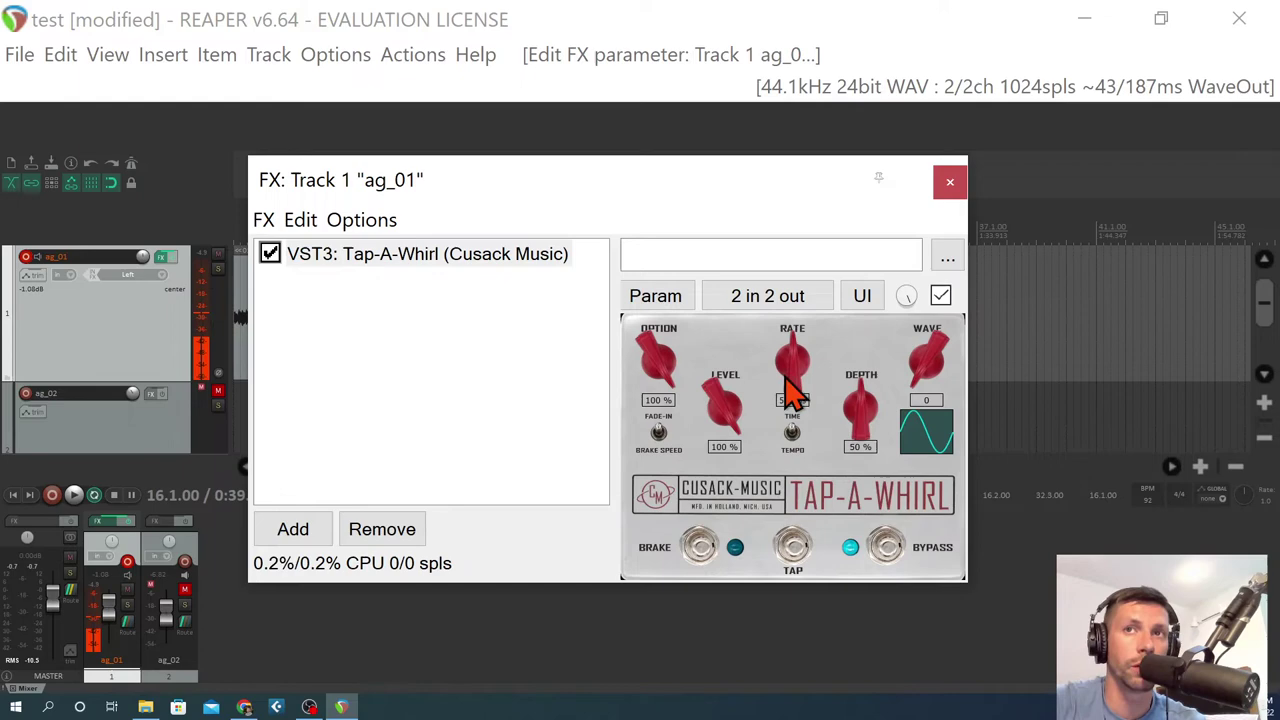
left_click(793, 435)
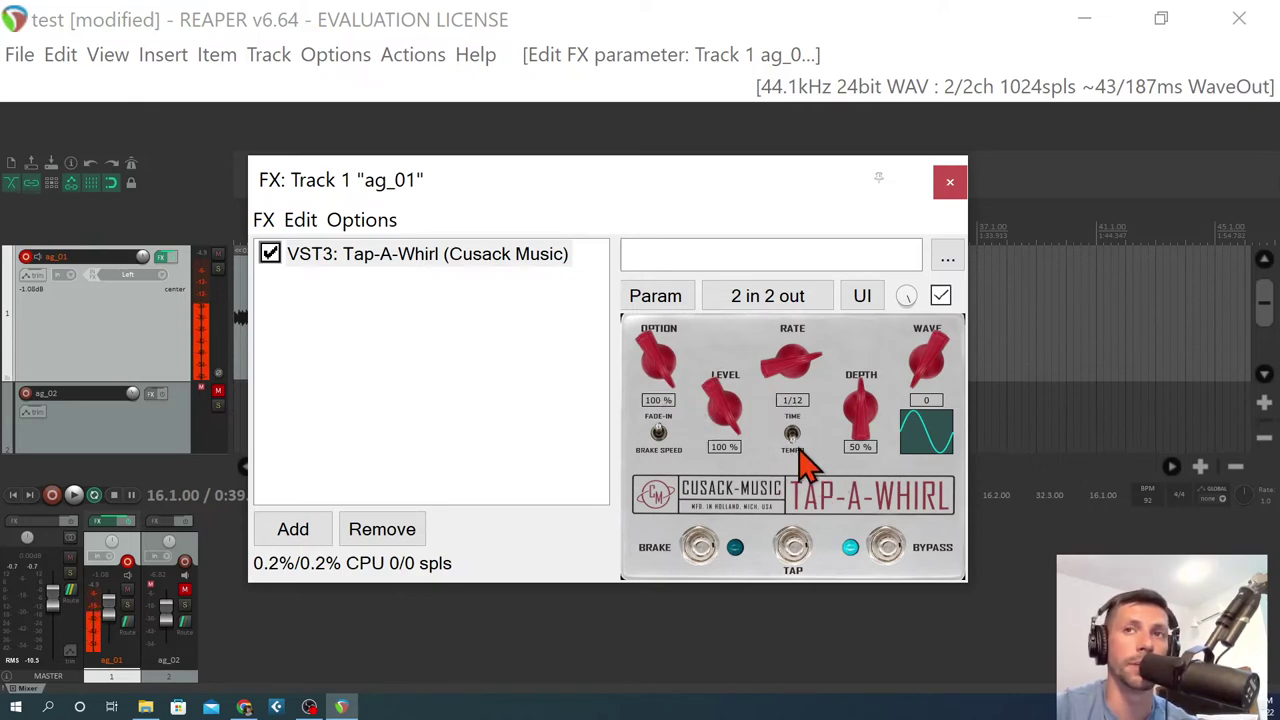
left_click_drag(657, 378, 655, 420)
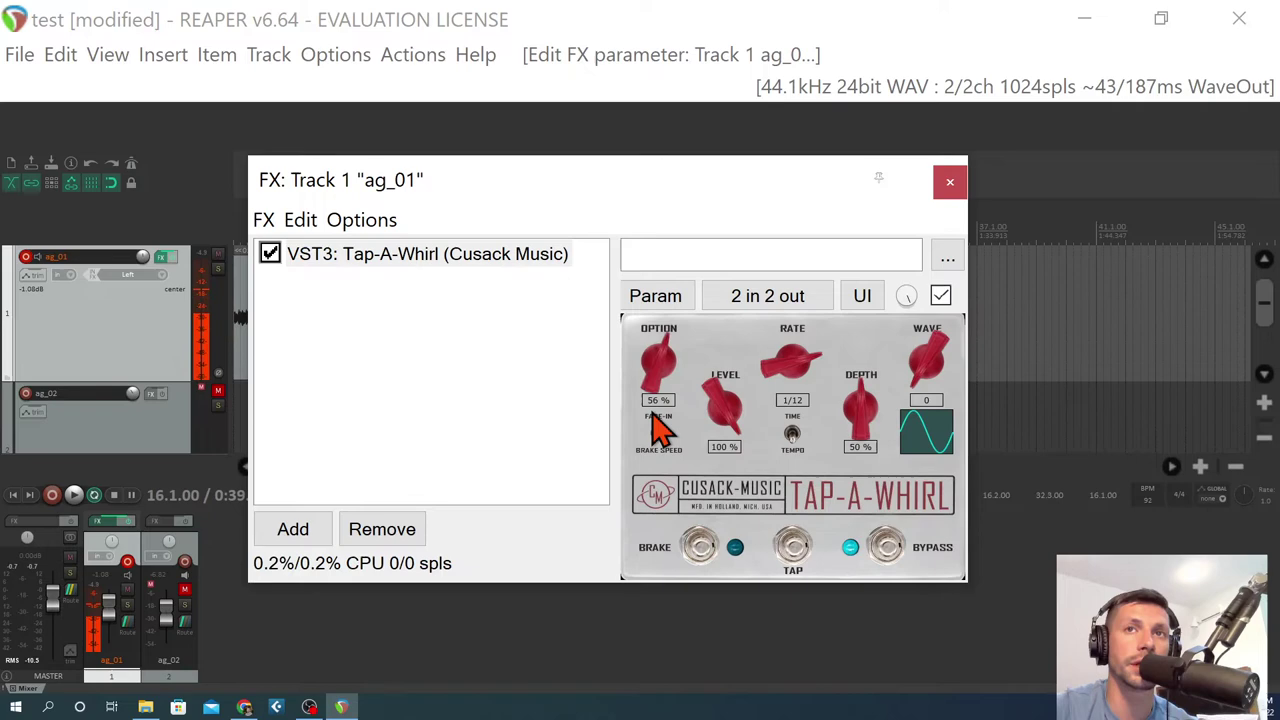
left_click_drag(629, 340, 665, 465)
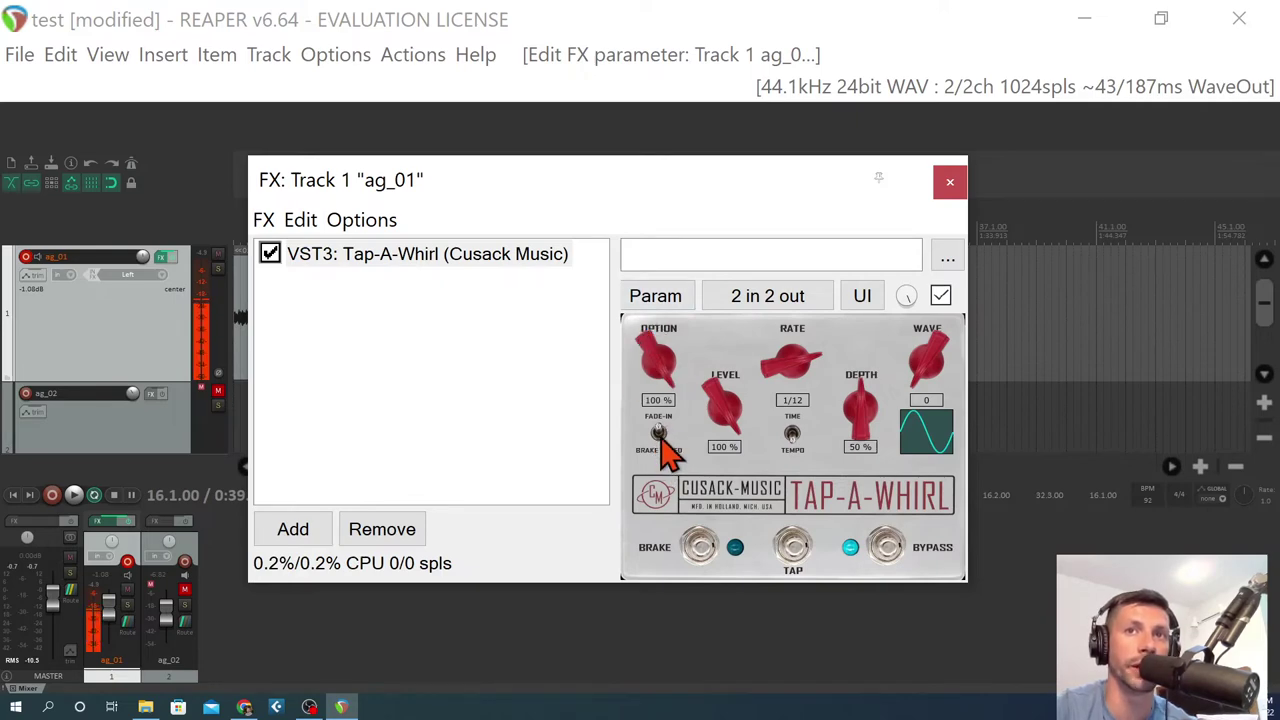
left_click(660, 437)
left_click(660, 437)
left_click(660, 437)
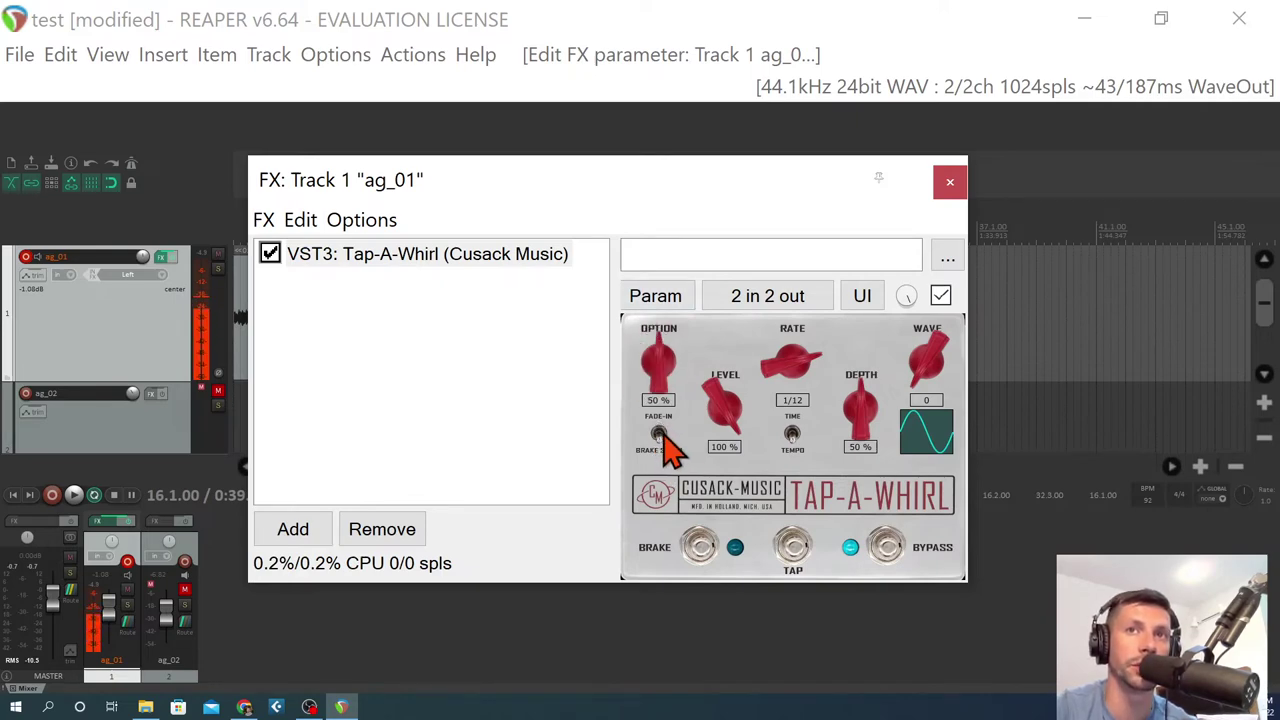
left_click(660, 437)
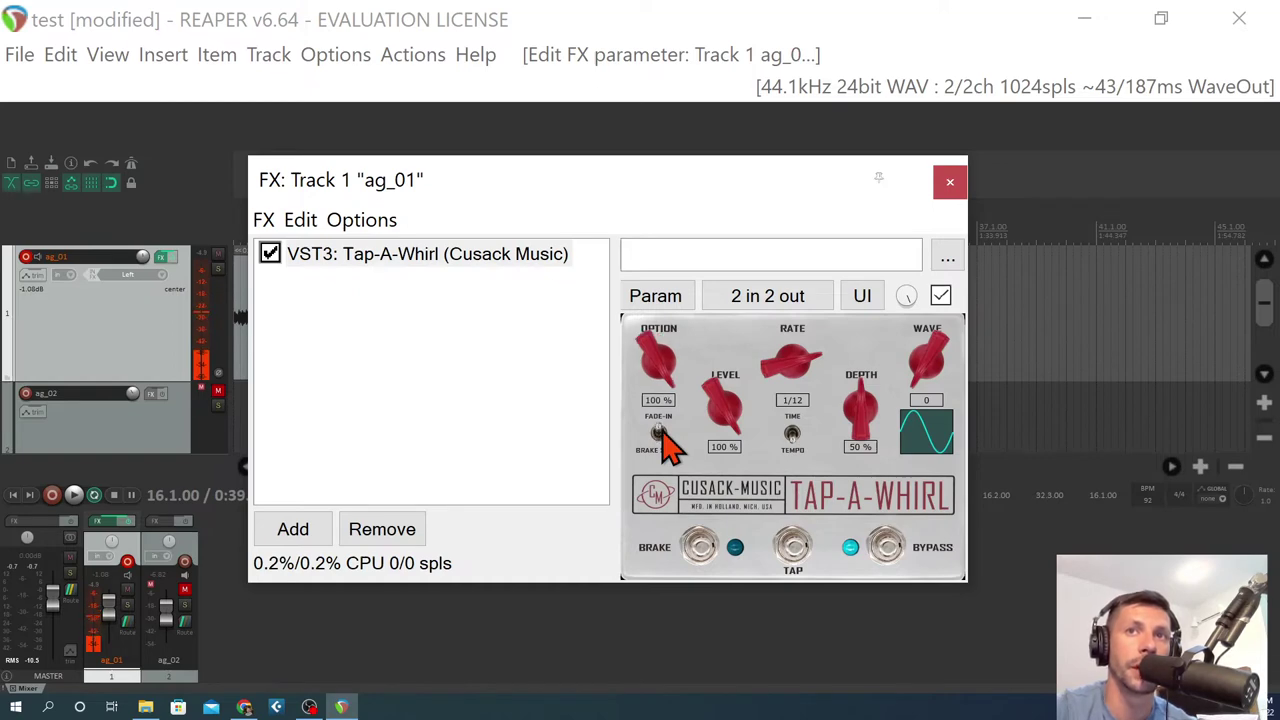
left_click(666, 443)
left_click(666, 443)
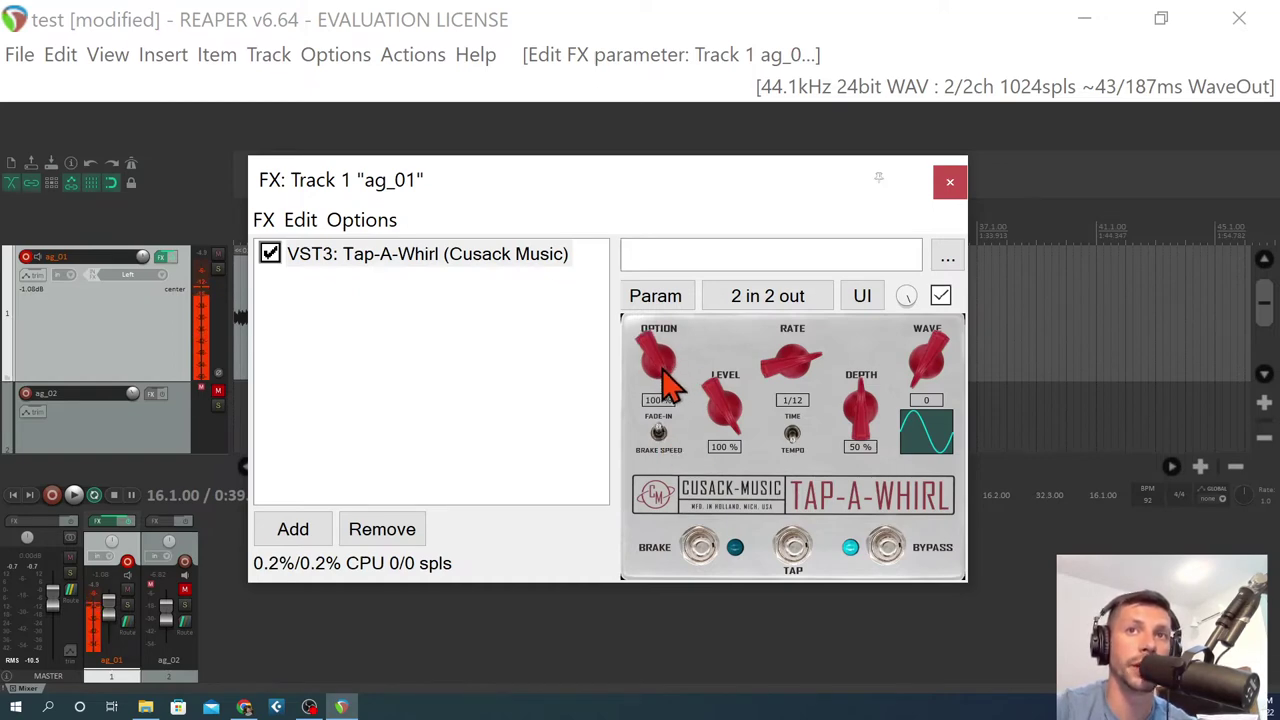
left_click(657, 442)
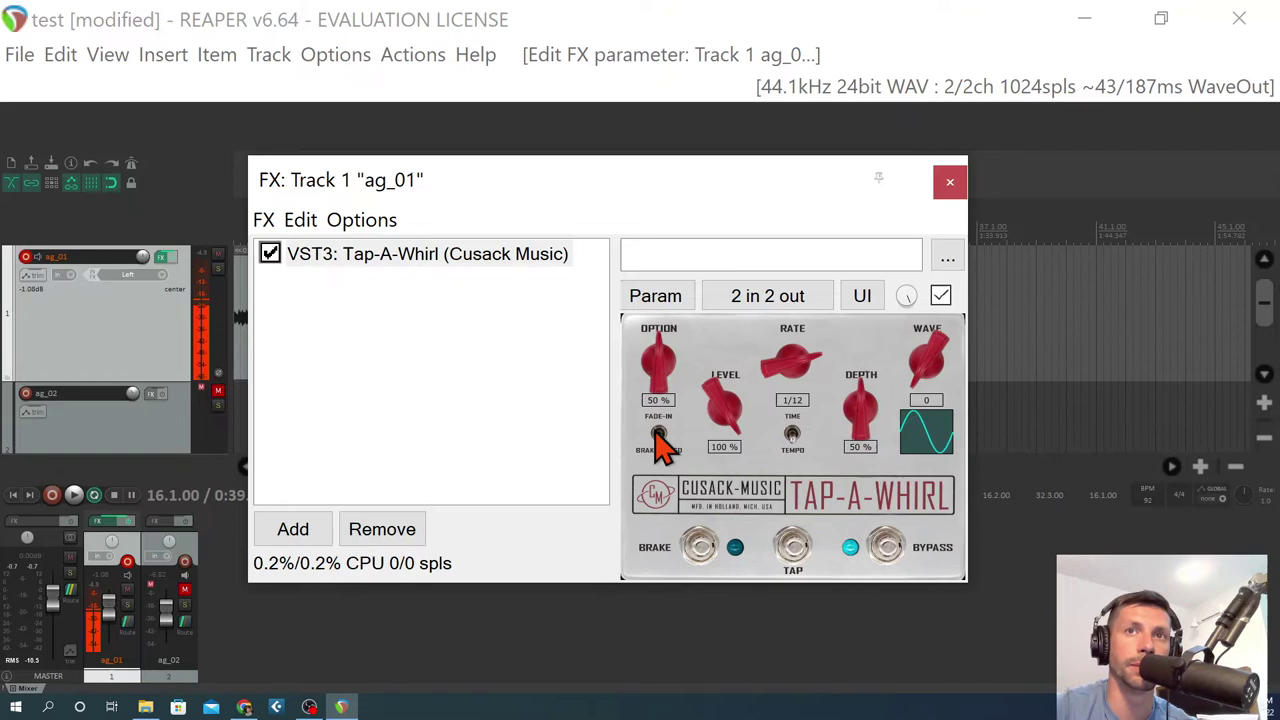
left_click(656, 438)
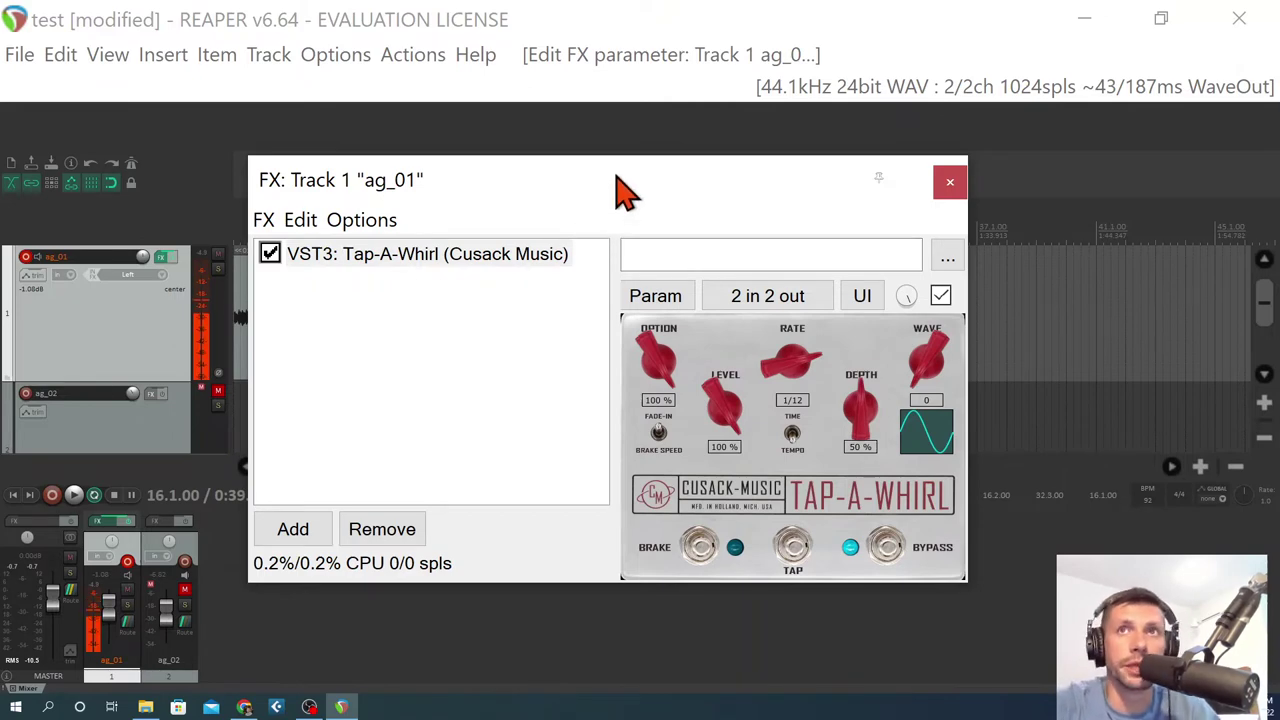
Step: Shift the FX window left to reveal the track waveforms and start playback
left_click_drag(623, 191, 752, 164)
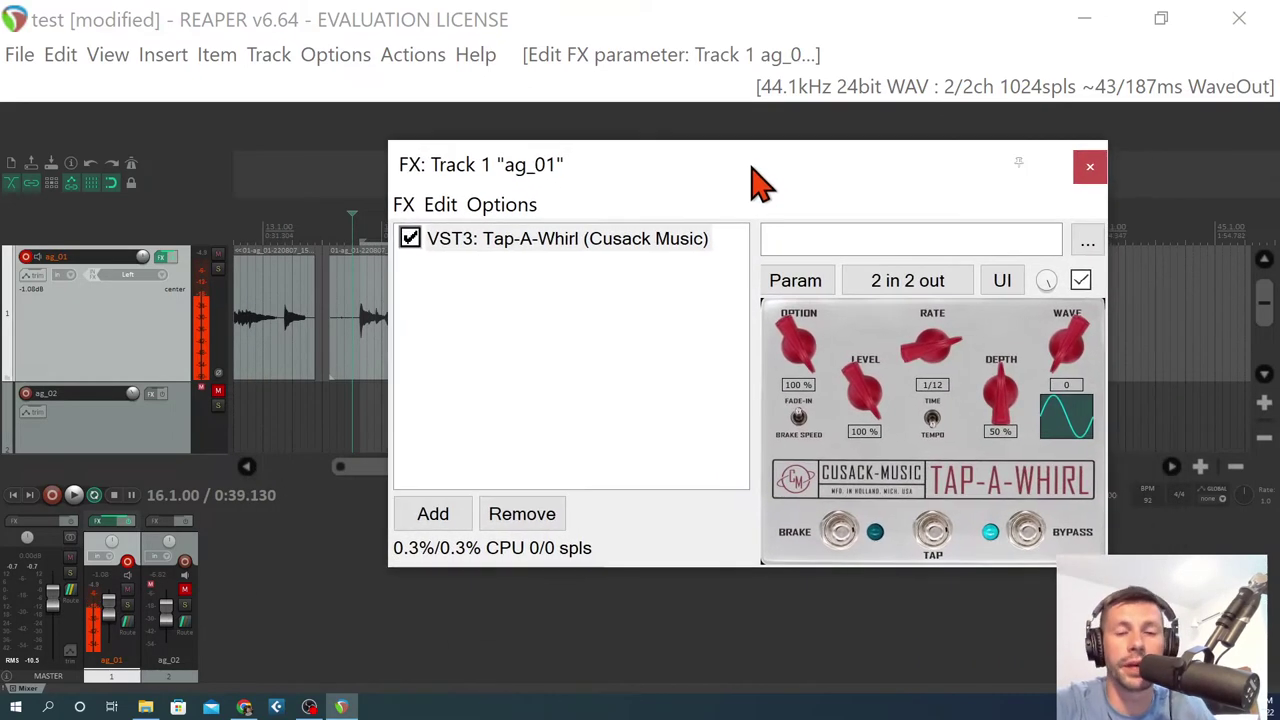
key("space")
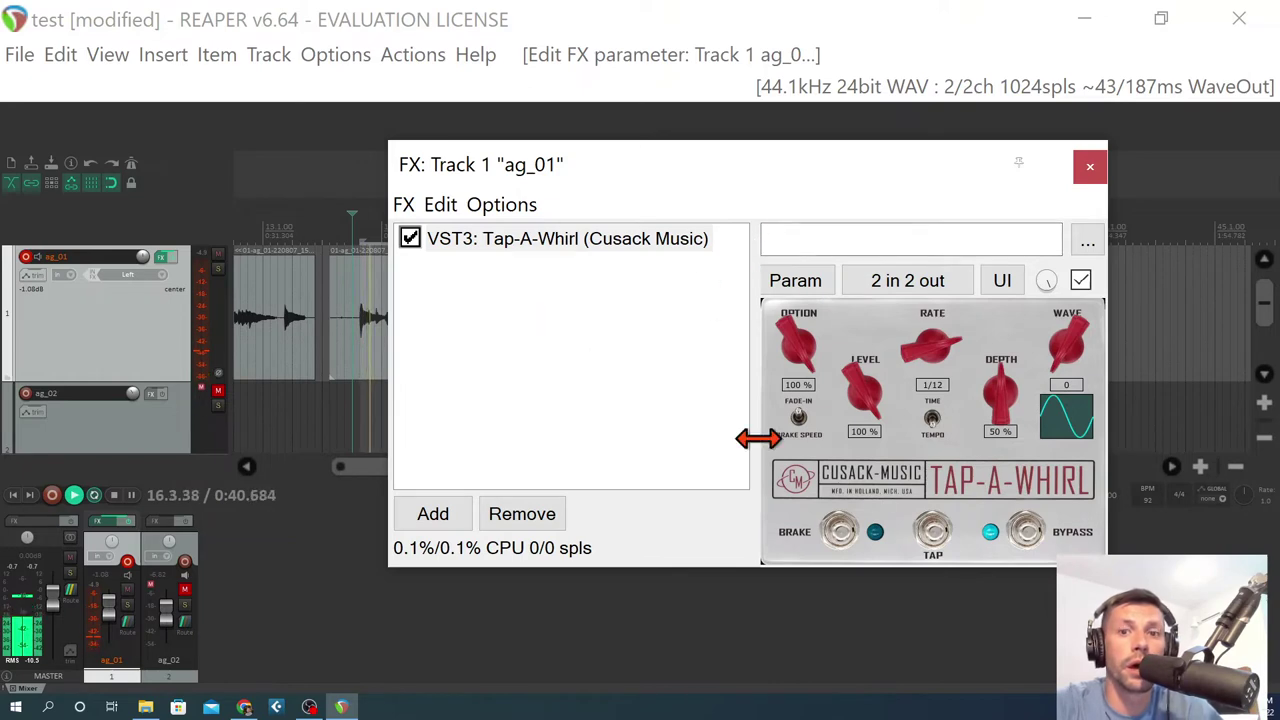
left_click_drag(900, 175, 675, 168)
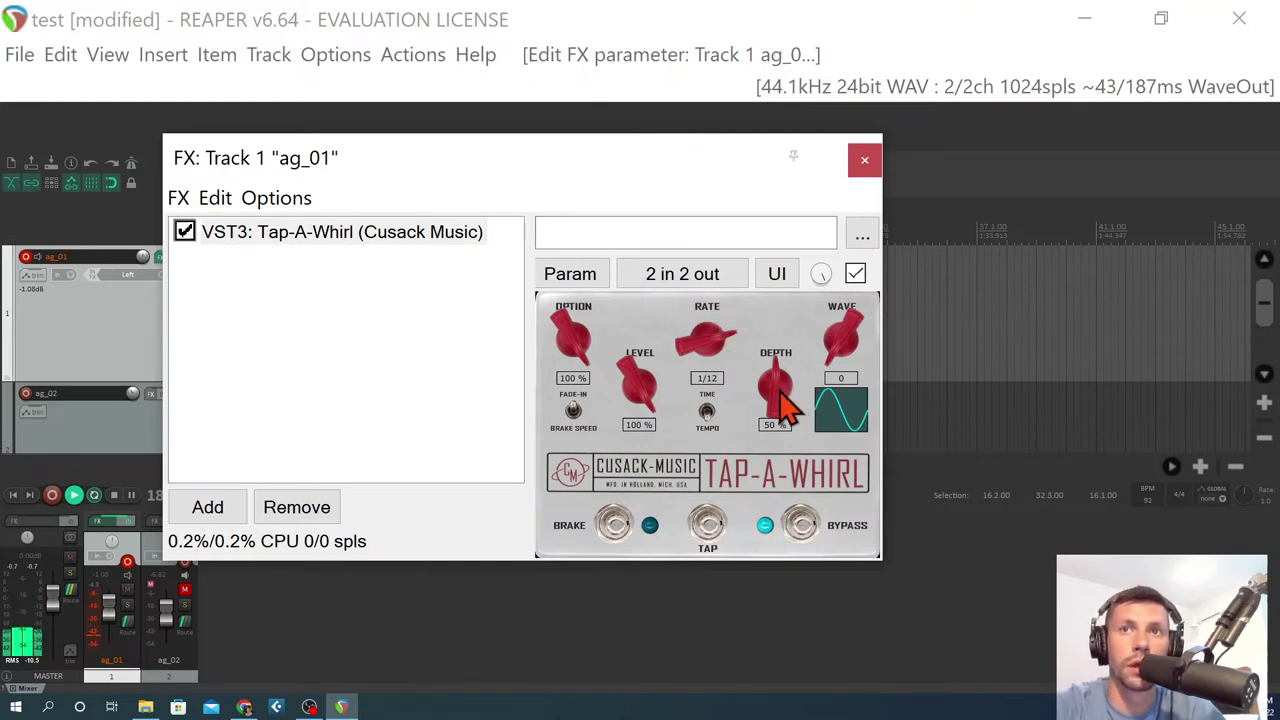
Step: Raise Tap-A-Whirl depth to 100%, compare with bypass, then reset depth to 100%
left_click_drag(790, 405, 770, 268)
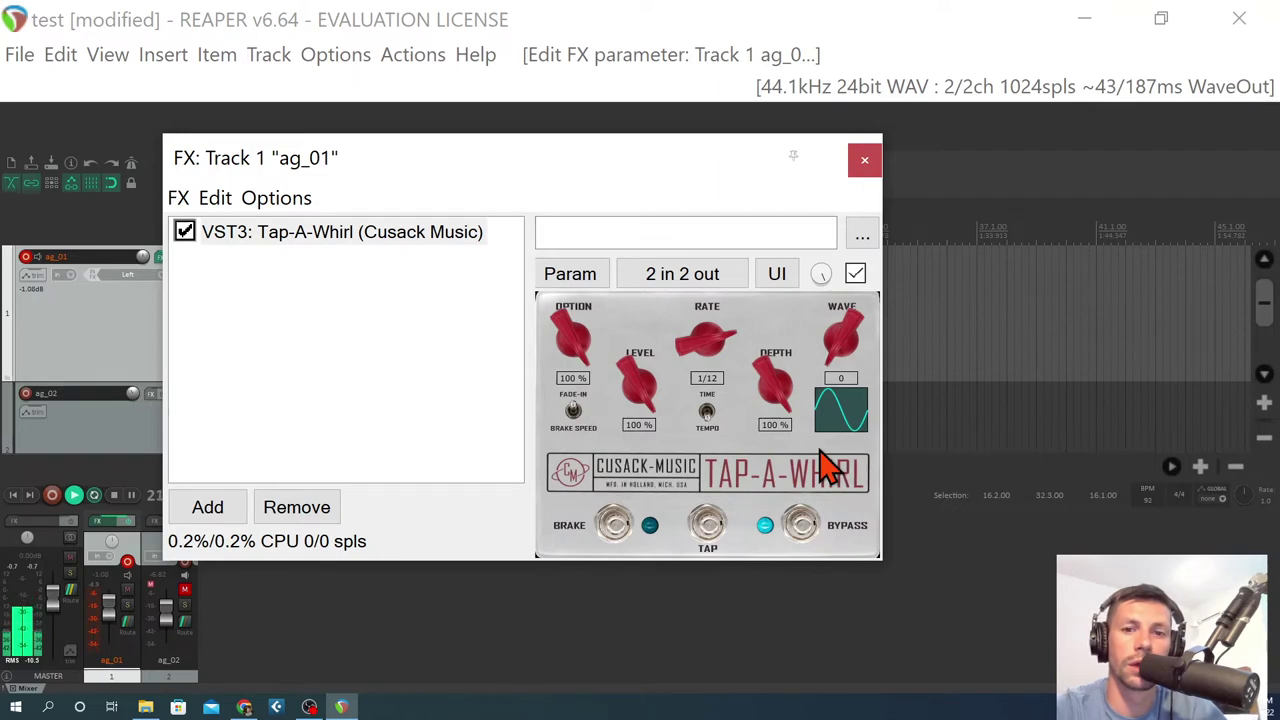
left_click(806, 528)
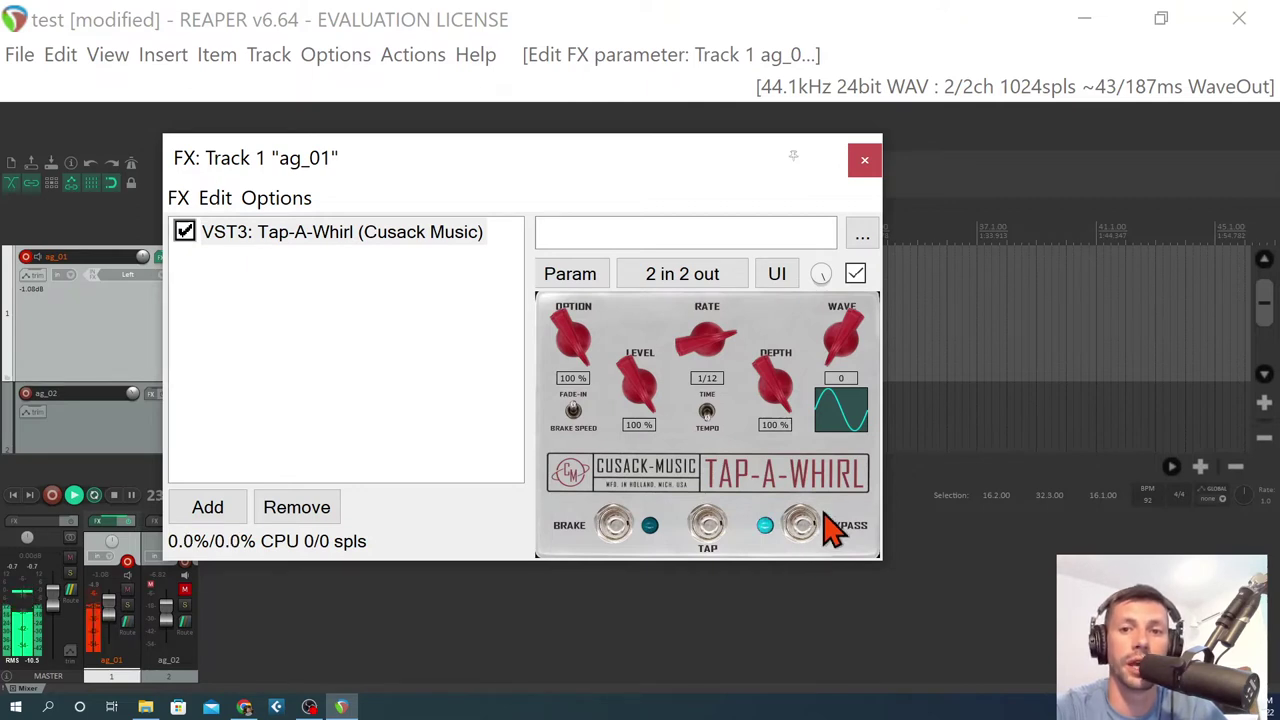
left_click_drag(776, 388, 815, 572)
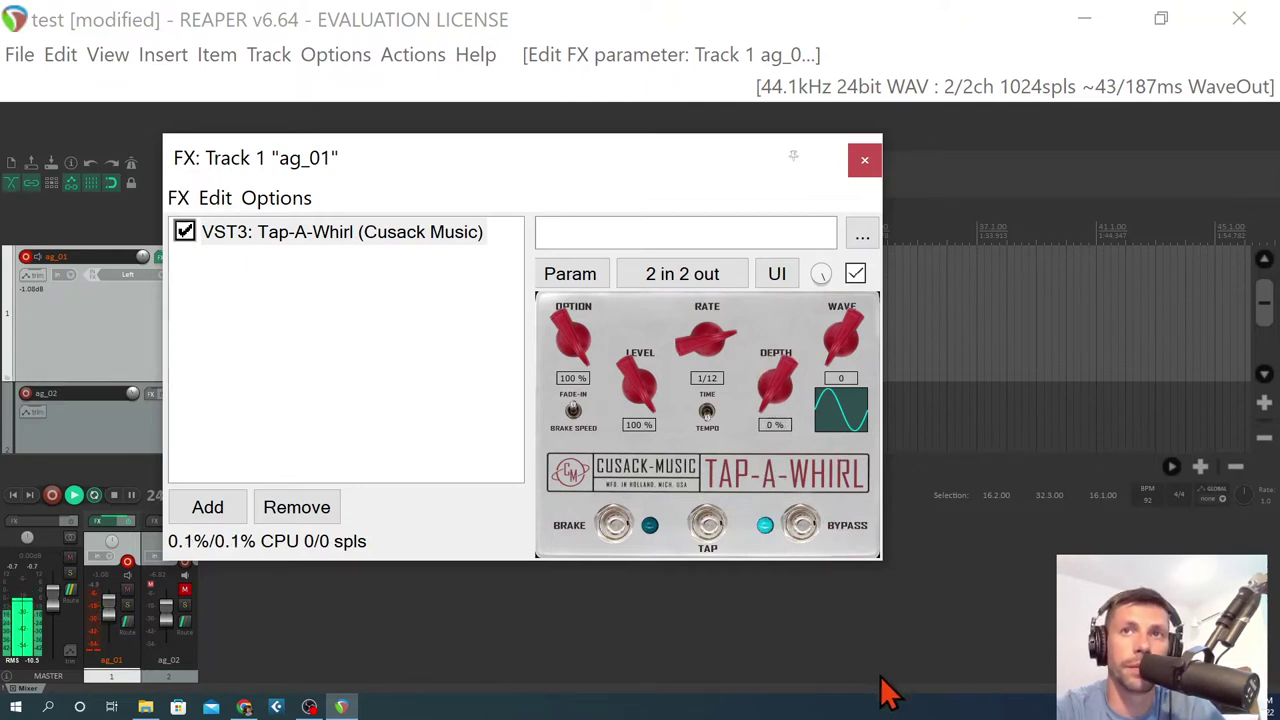
double_click(776, 400)
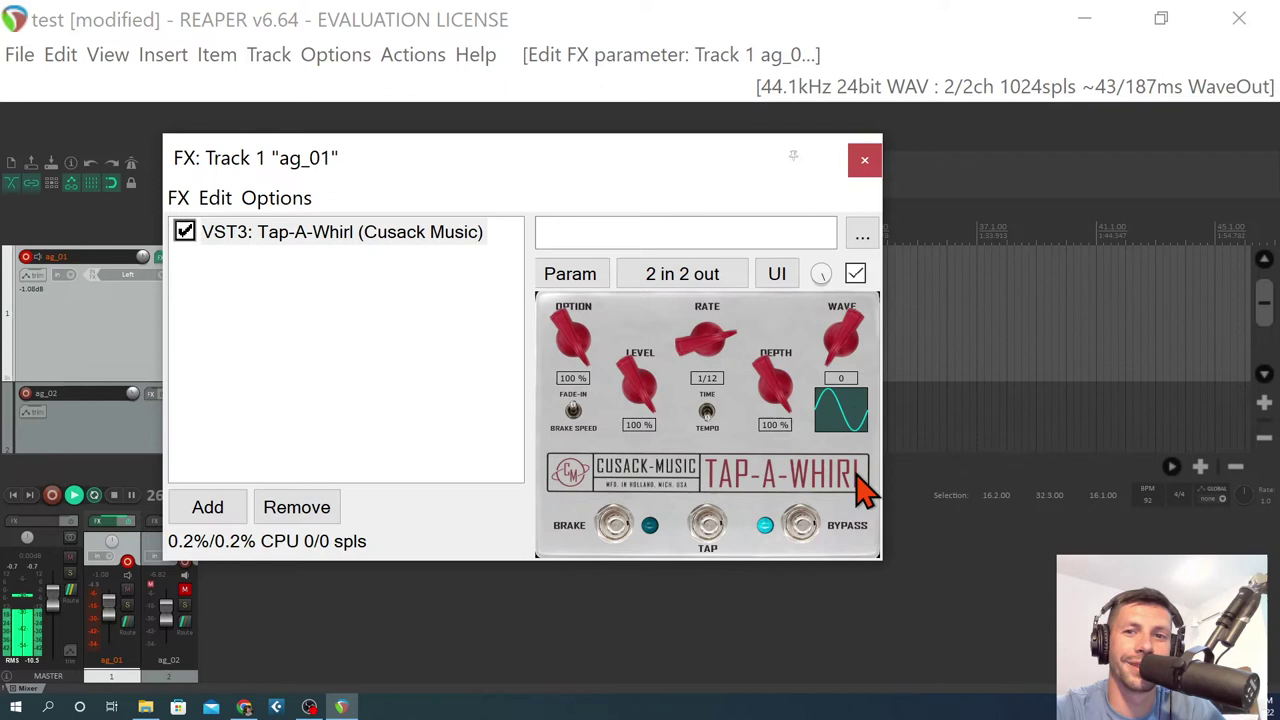
Step: Step the Tap-A-Whirl wave shape from 1 through to 4
left_click(847, 352)
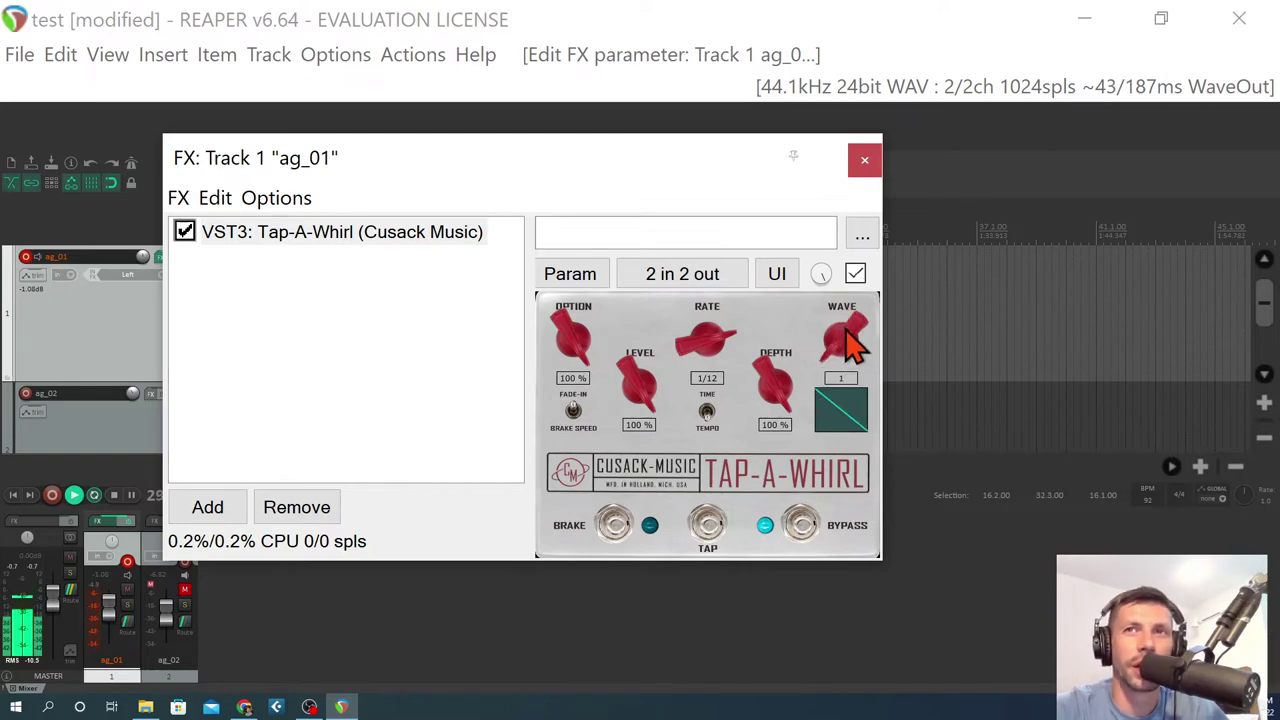
left_click(845, 340)
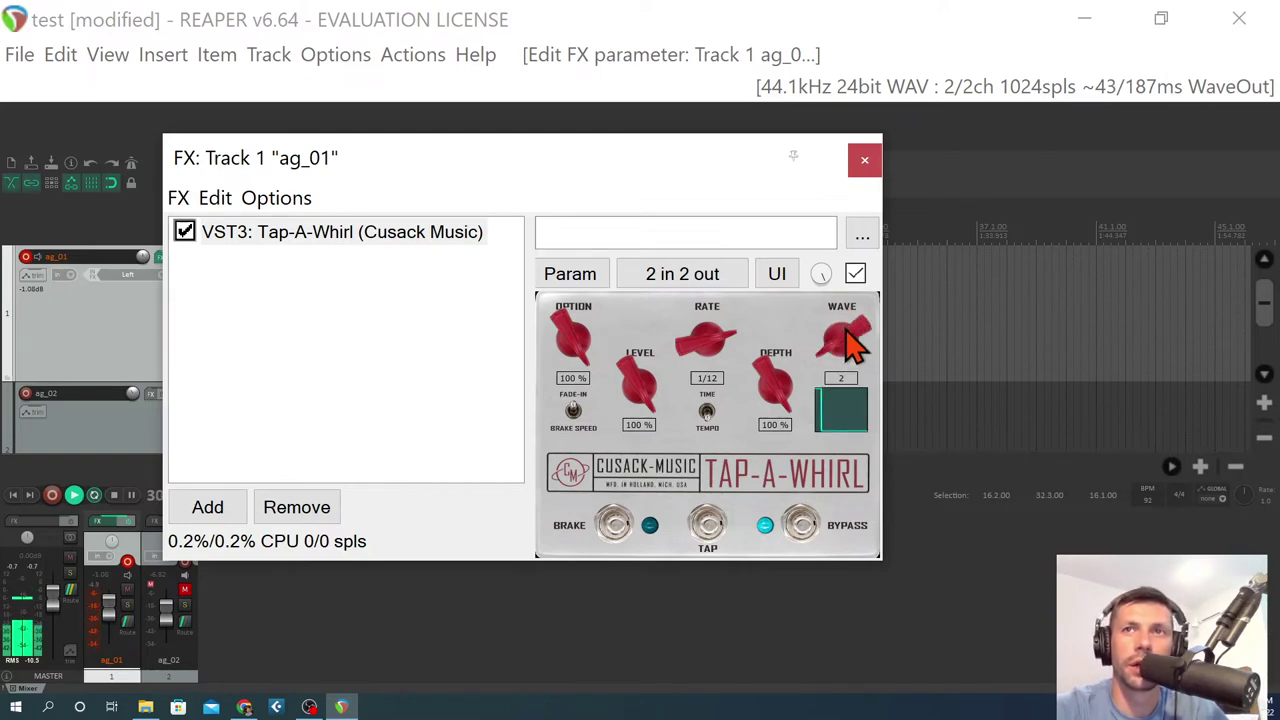
left_click(847, 345)
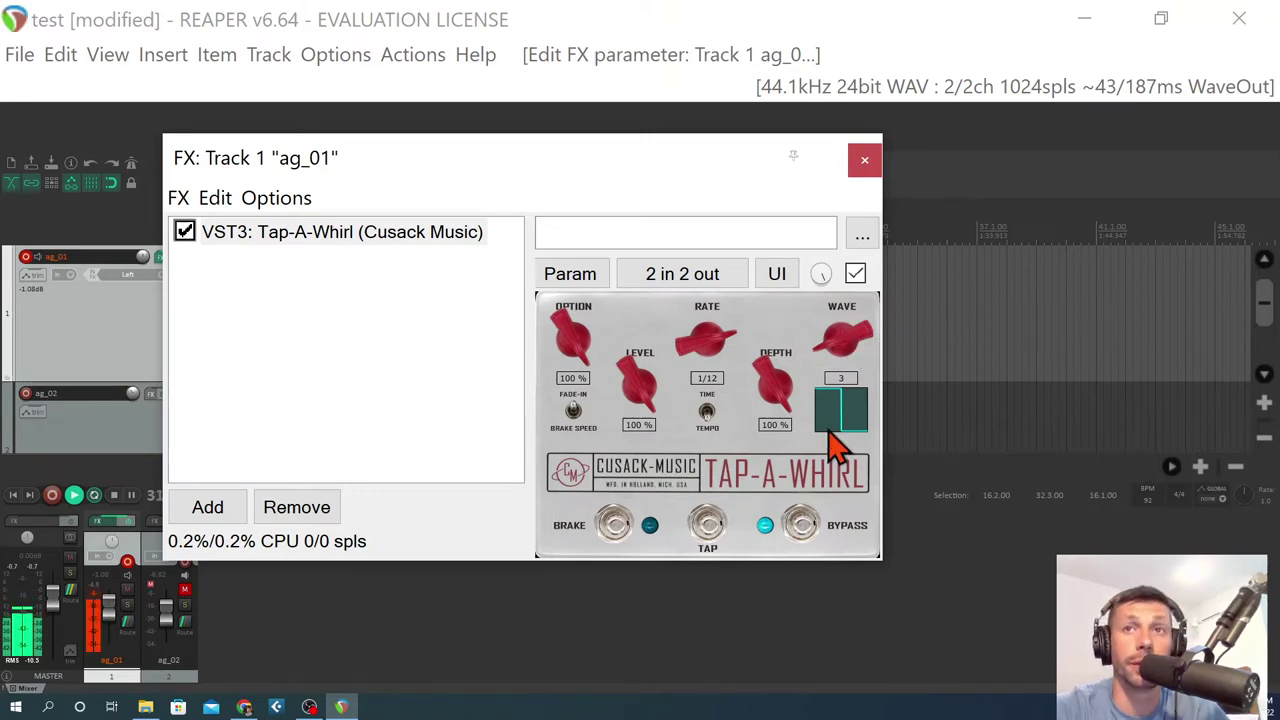
left_click(848, 347)
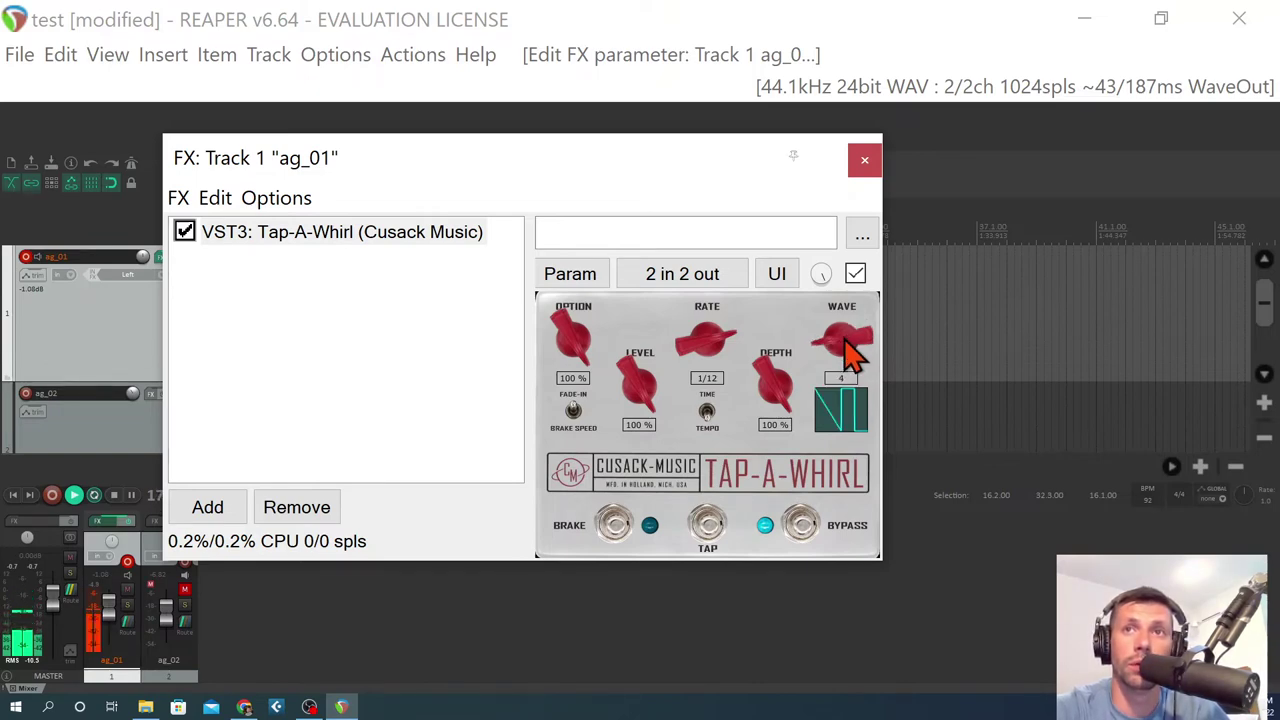
Step: Try rates 1/8, 1/4 and 2/4, switch to triangle wave 5, and return rate to 1/4
left_click(710, 348)
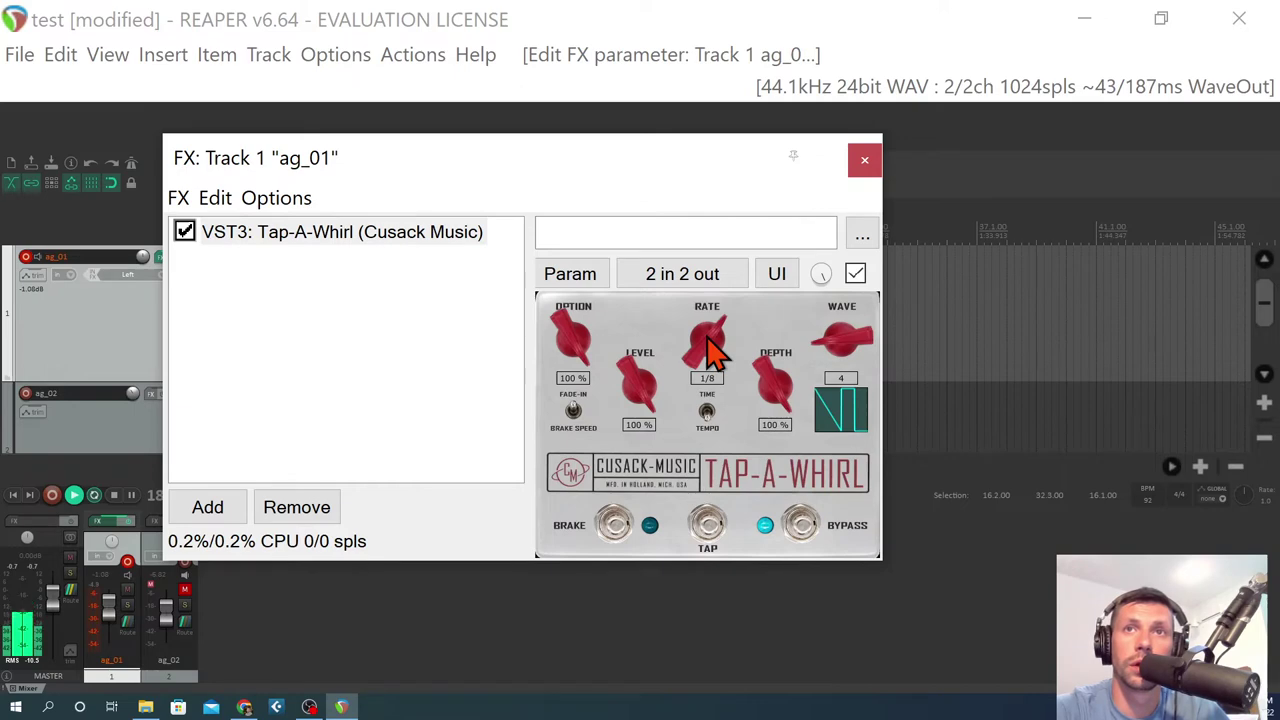
left_click(710, 349)
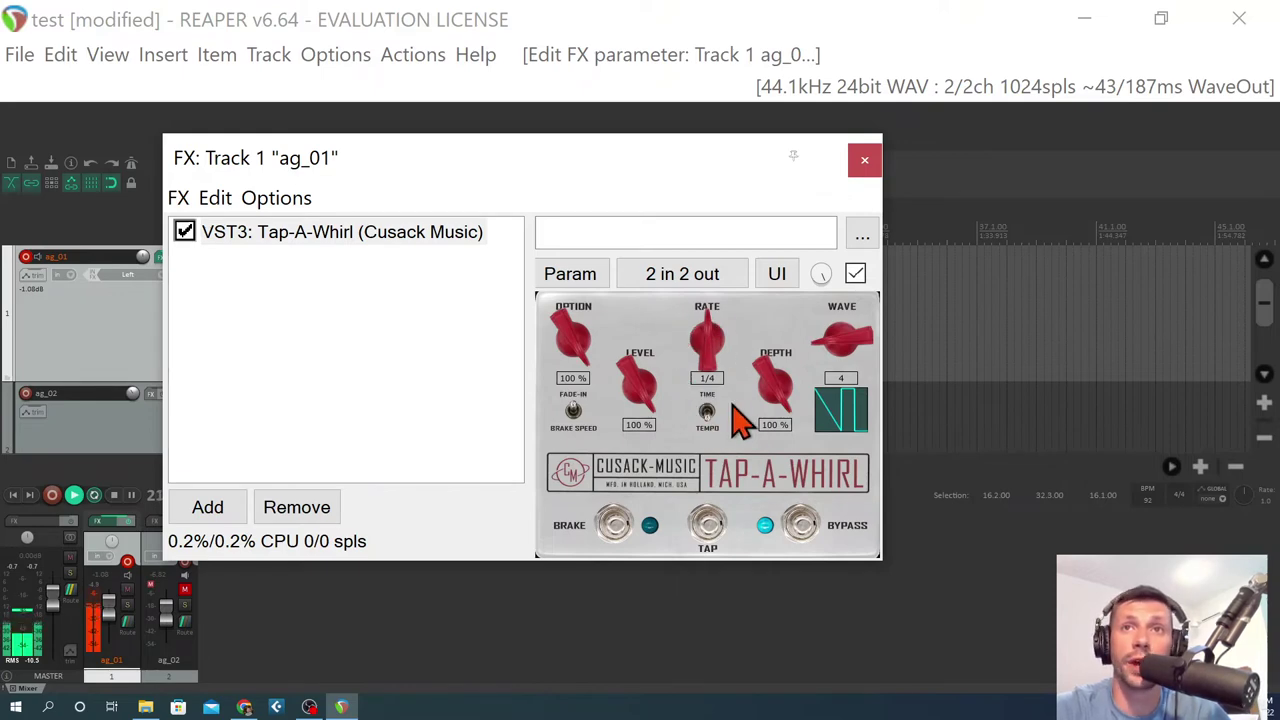
left_click(708, 350)
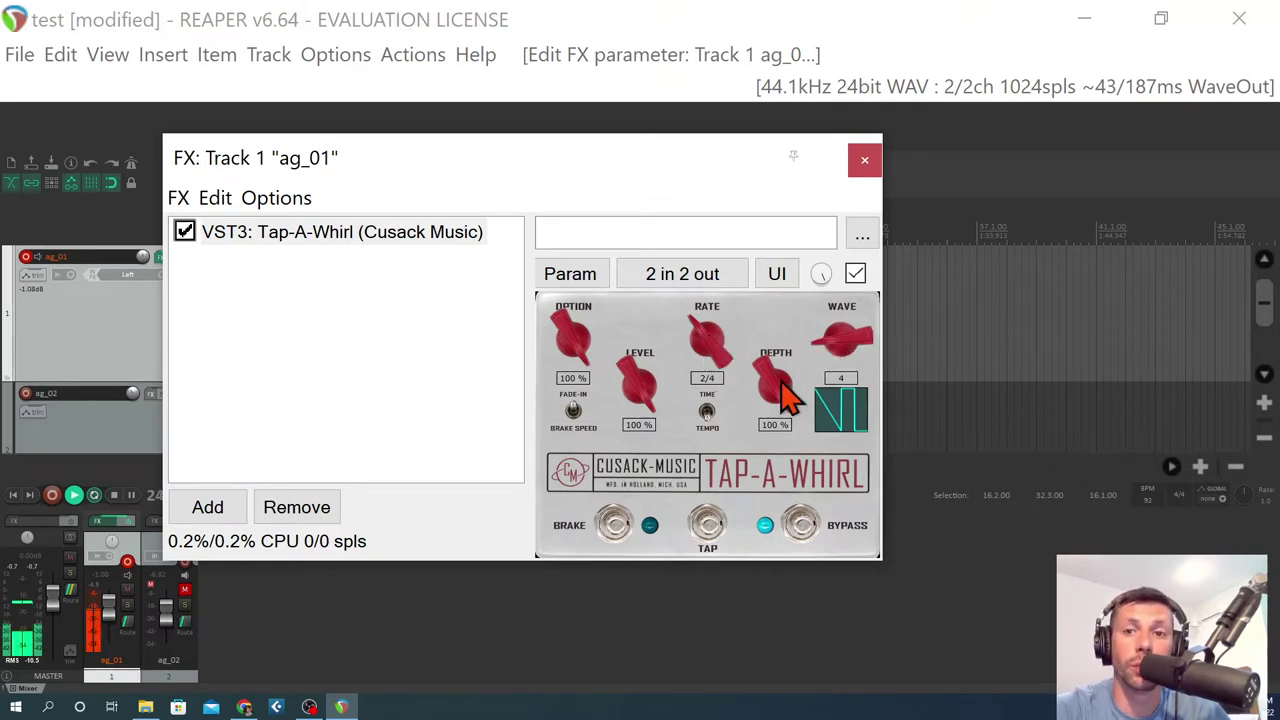
left_click_drag(830, 358, 829, 338)
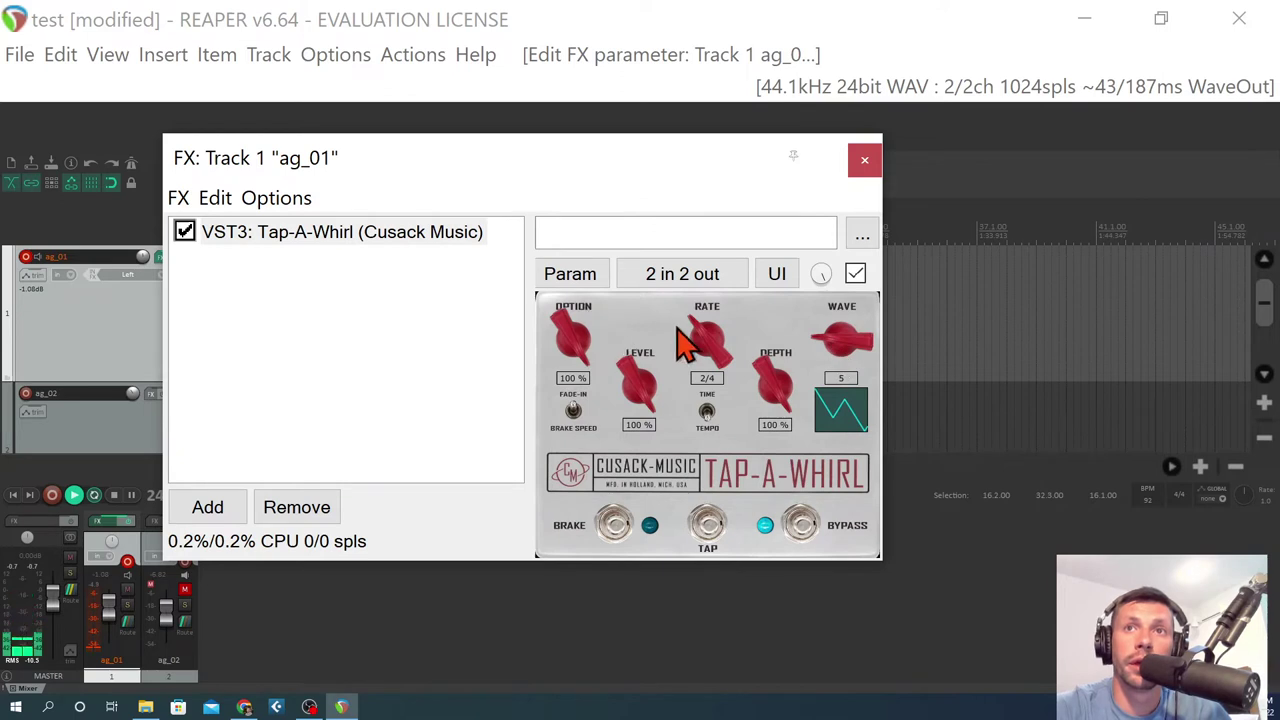
left_click_drag(698, 336, 705, 355)
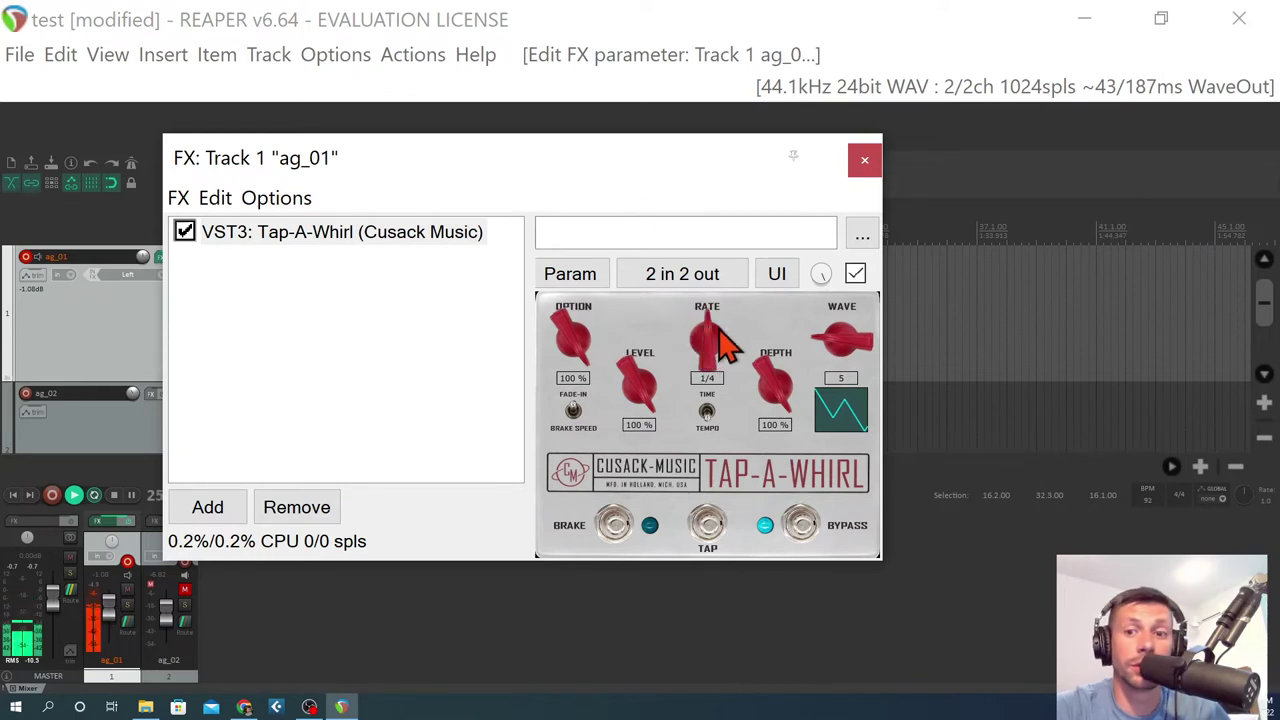
Step: Adjust the knobs to land on wave 9 with rate 1/8
scroll(722, 345, "down", 1)
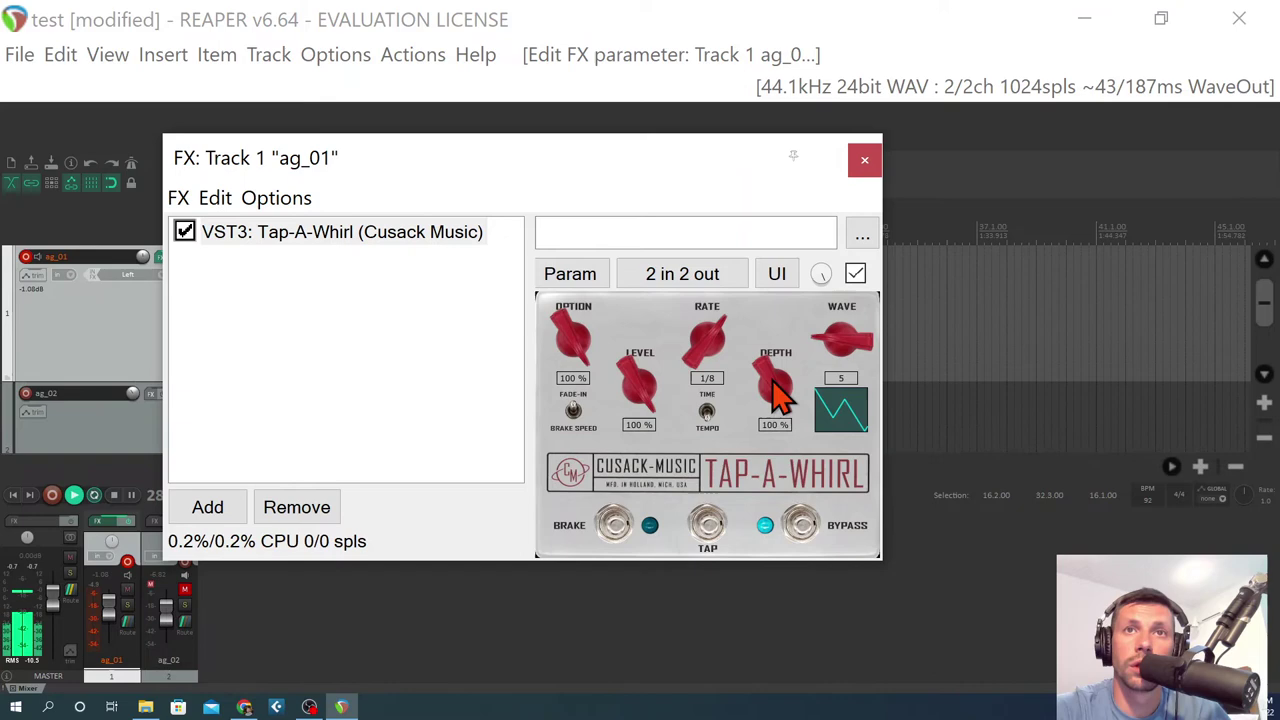
scroll(843, 345, "down", 1)
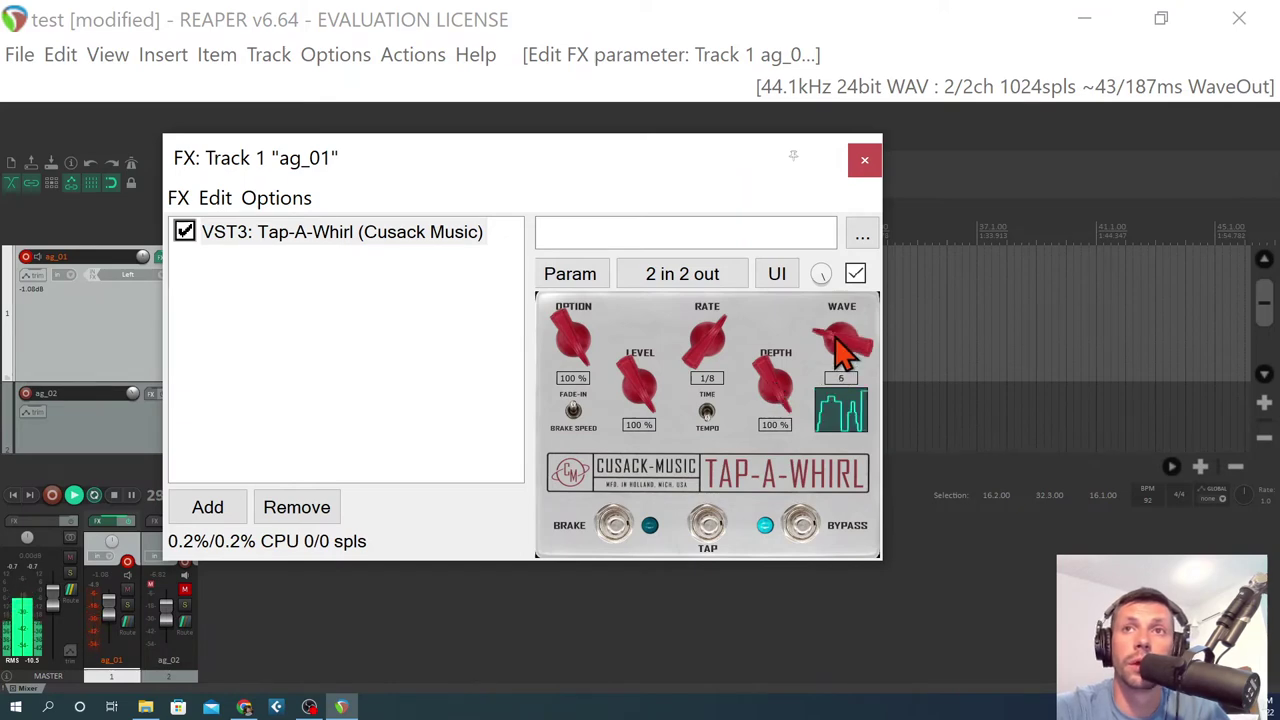
scroll(715, 345, "up", 1)
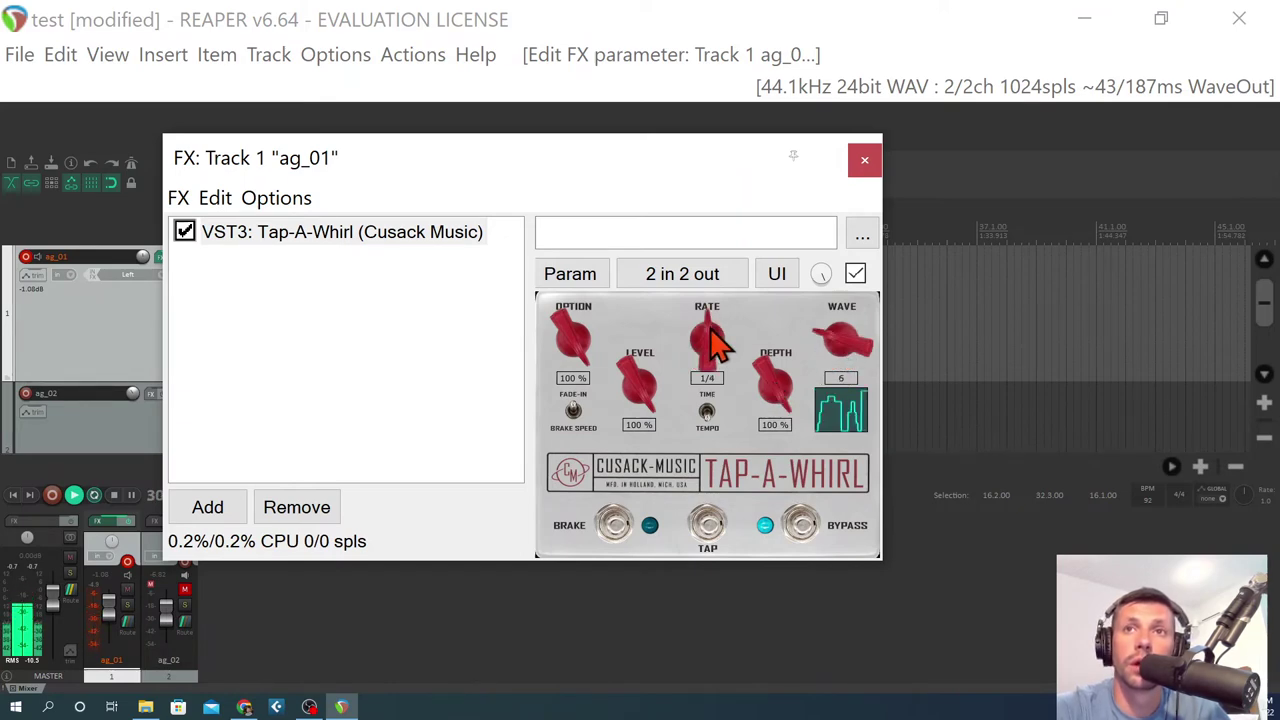
scroll(715, 345, "down", 1)
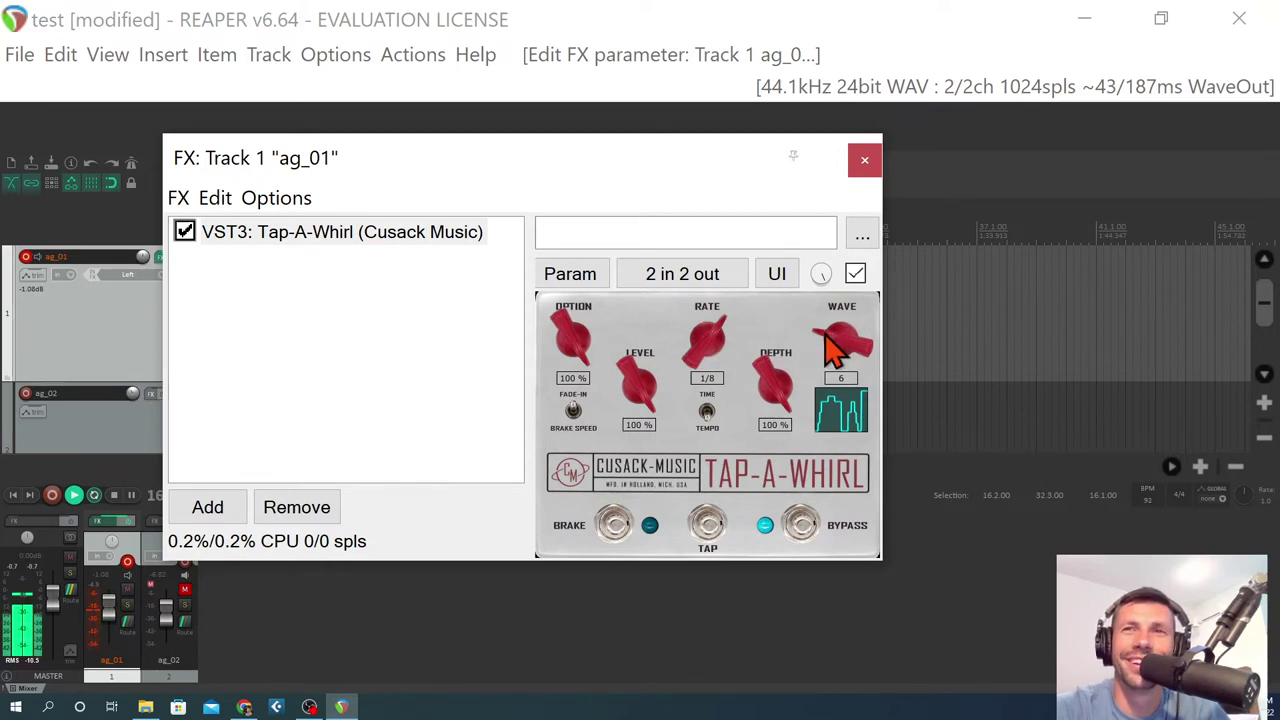
scroll(835, 345, "up", 1)
scroll(712, 345, "up", 2)
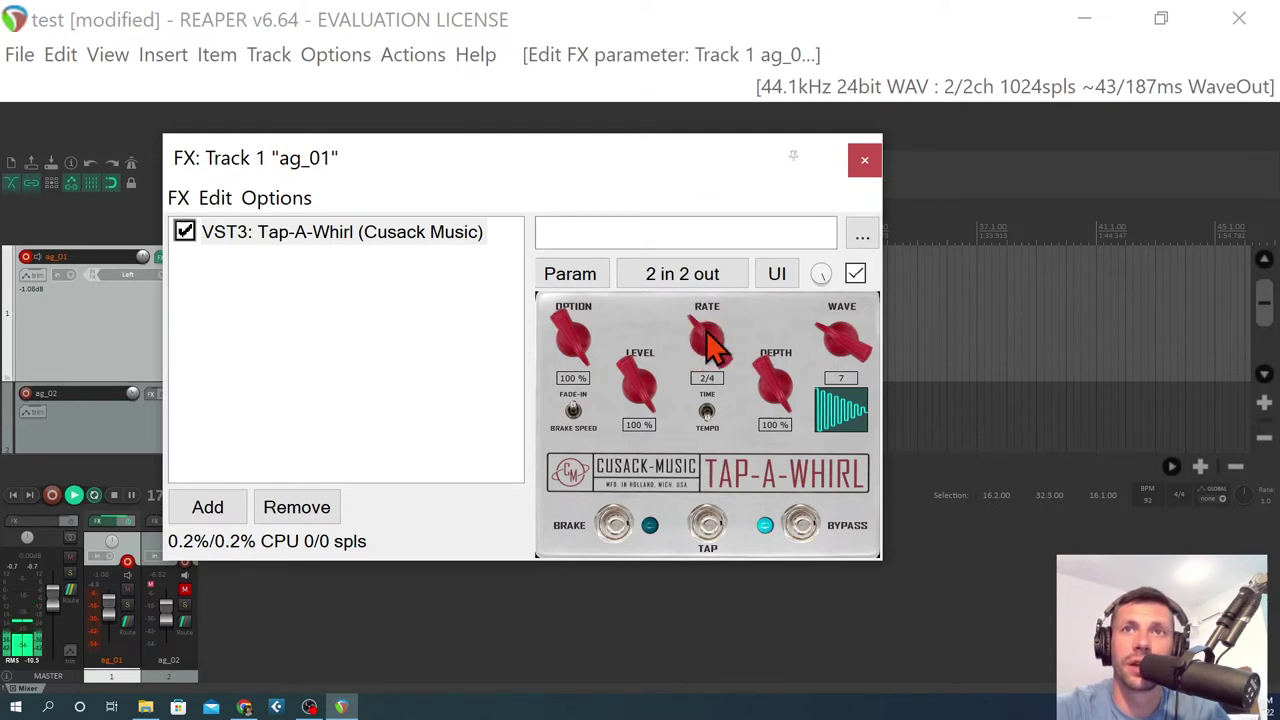
scroll(835, 345, "up", 1)
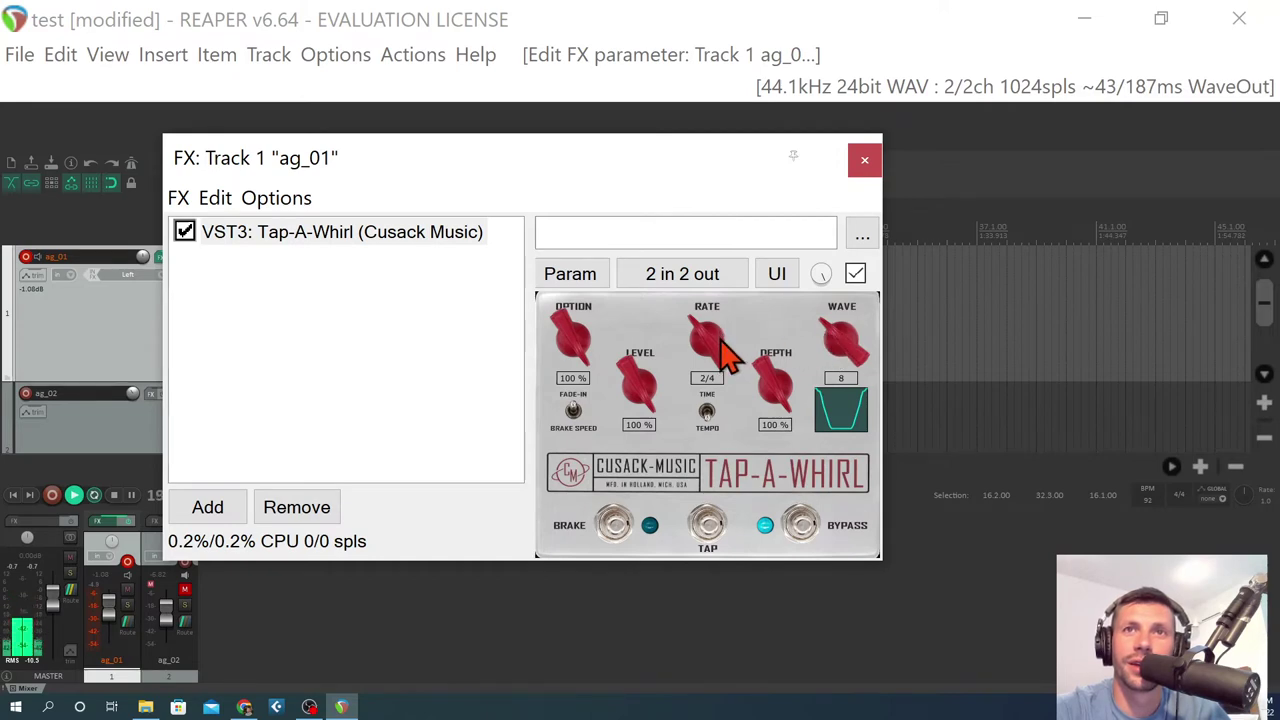
scroll(725, 355, "up", 1)
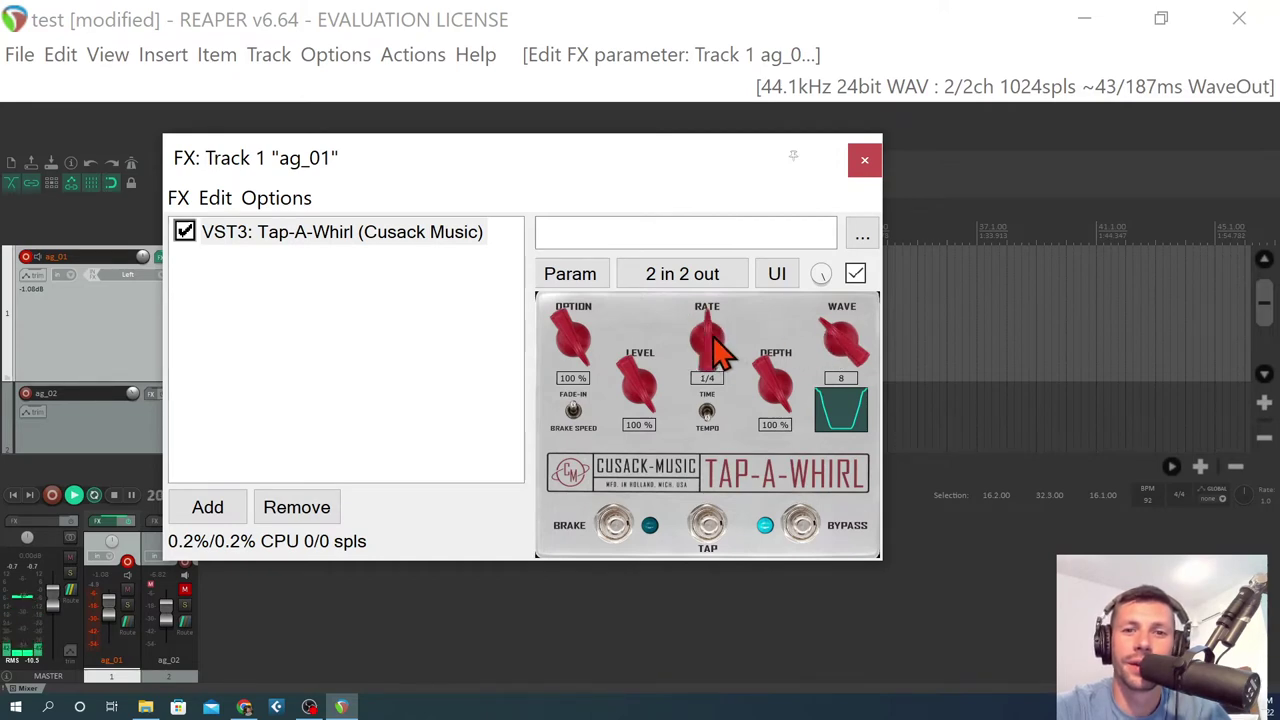
scroll(712, 345, "up", 1)
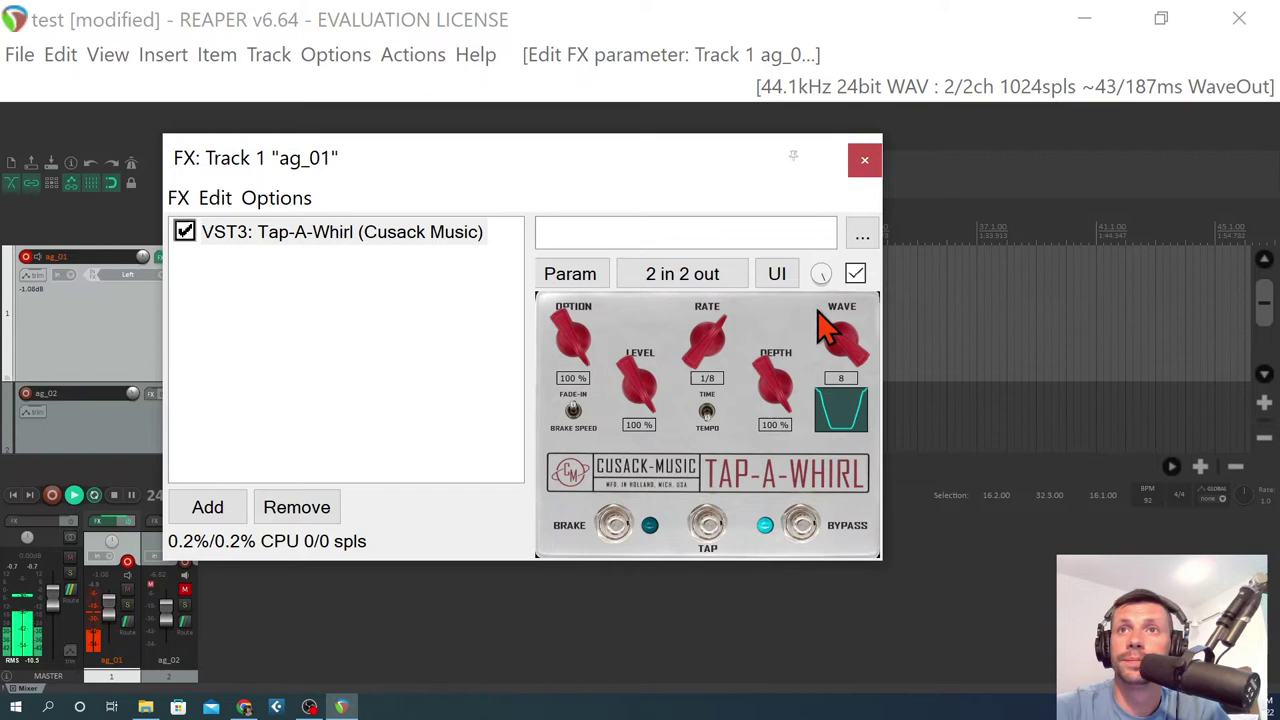
scroll(845, 345, "up", 1)
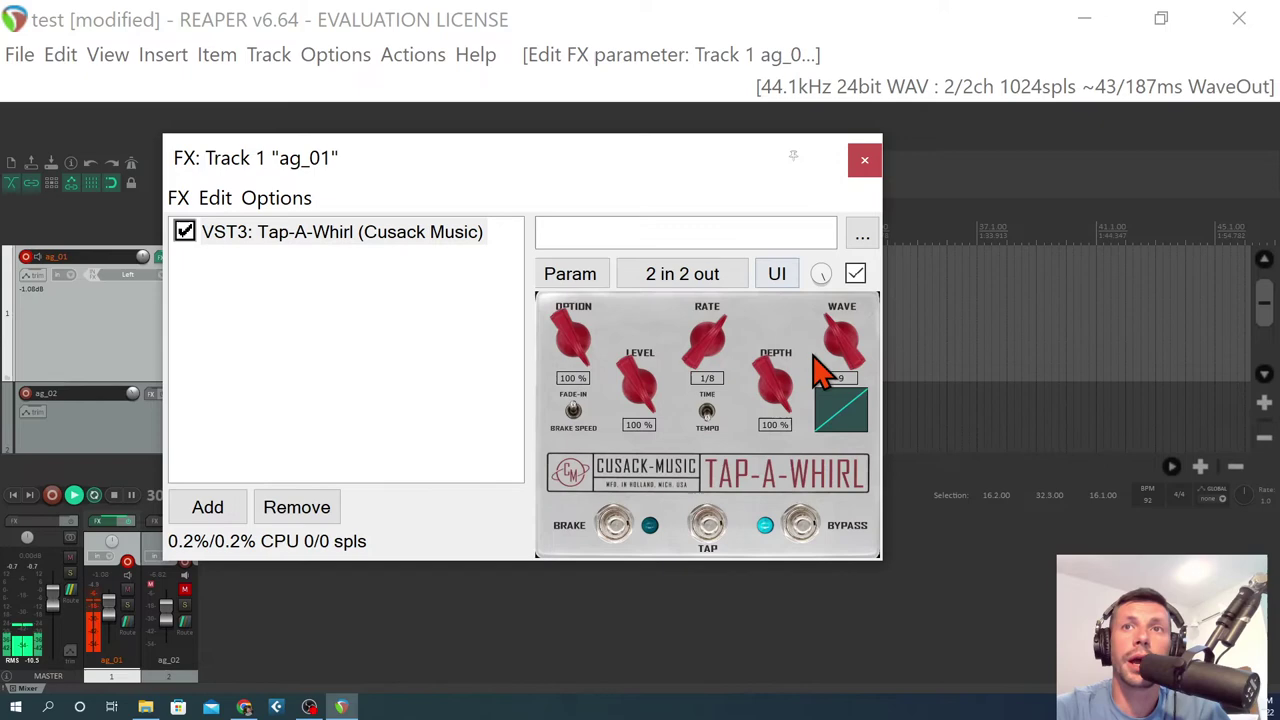
Step: Compare the tremolo against bypass and bring the Option amount down to 52%
left_click(806, 530)
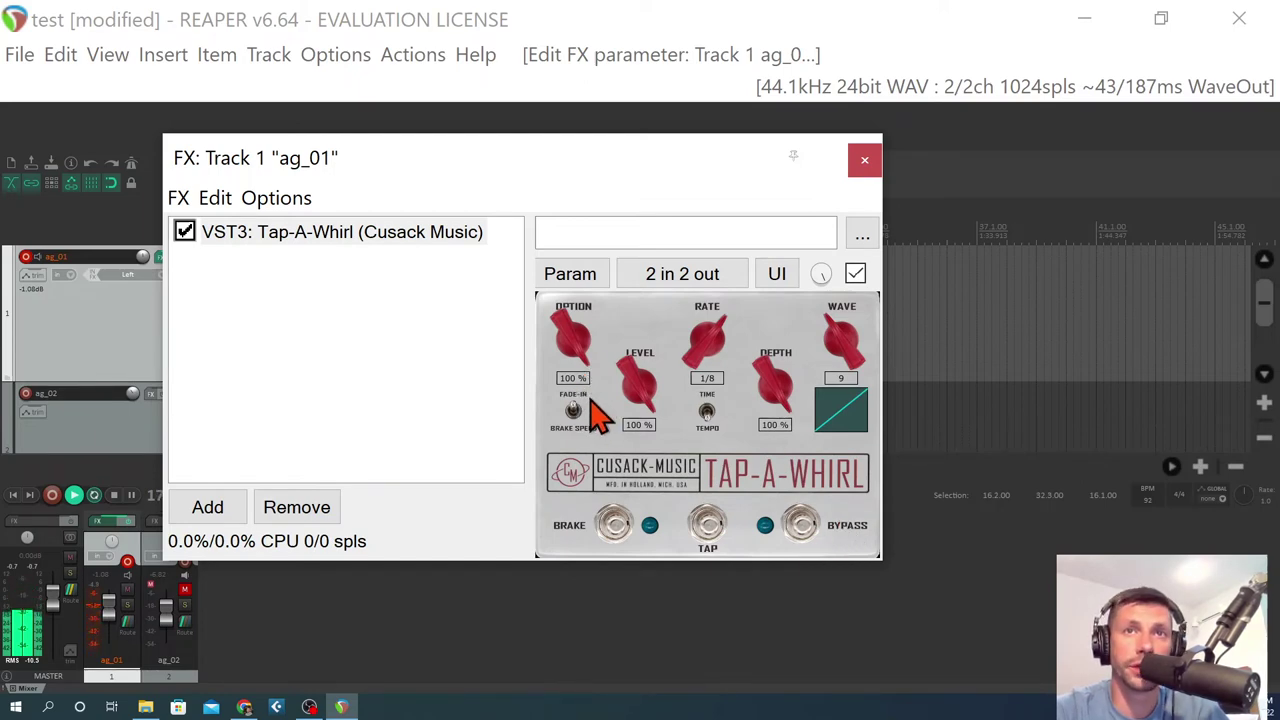
left_click(811, 532)
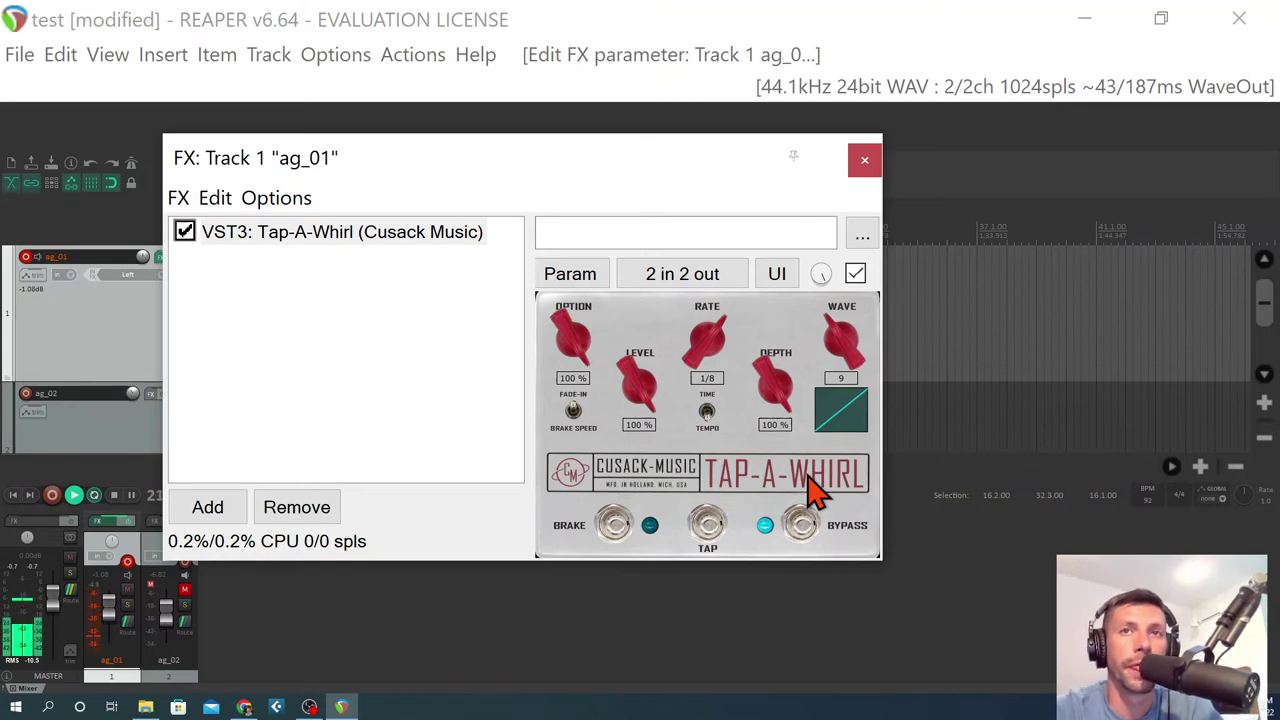
left_click_drag(571, 338, 571, 457)
left_click(812, 538)
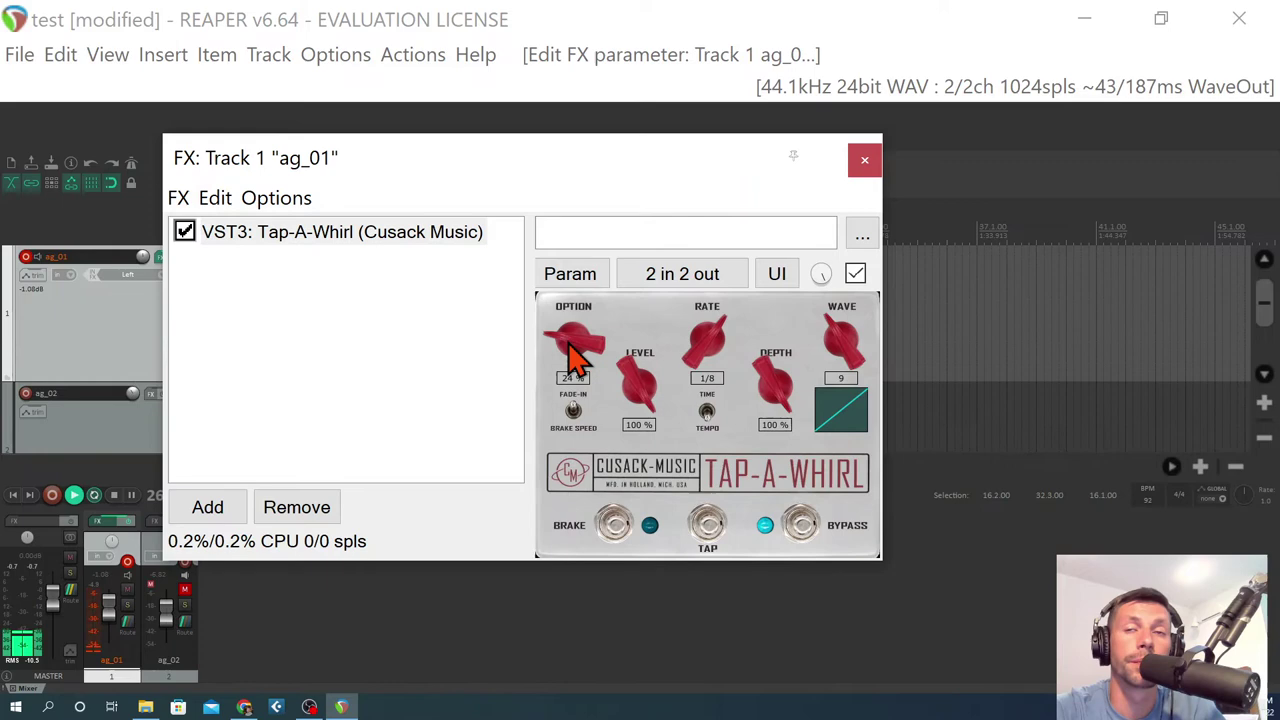
scroll(575, 355, "up", 10)
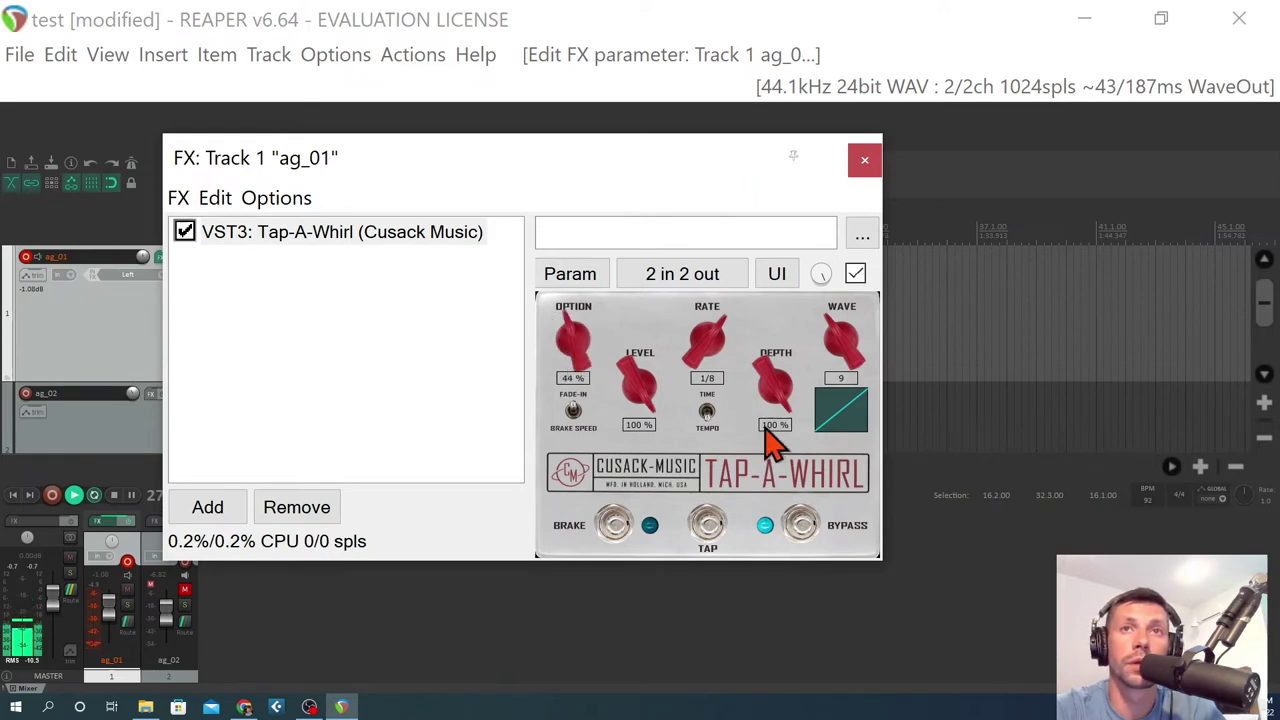
scroll(572, 333, "up", 6)
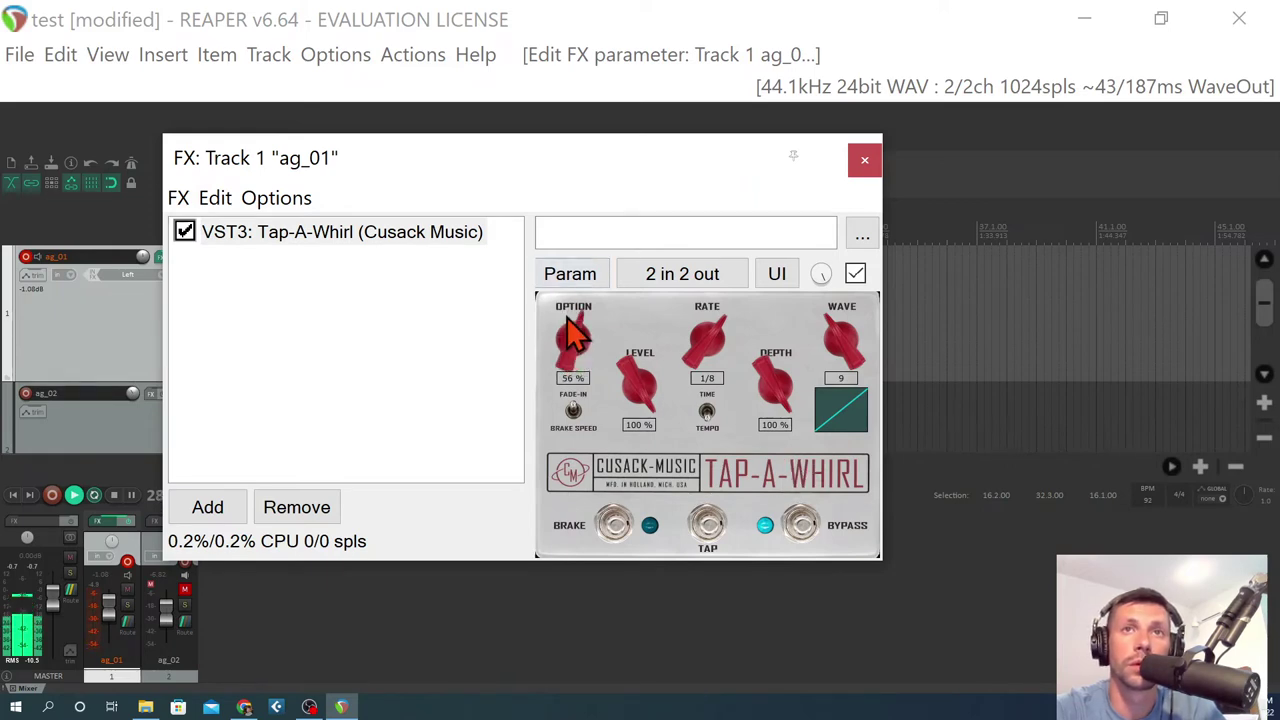
left_click(806, 535)
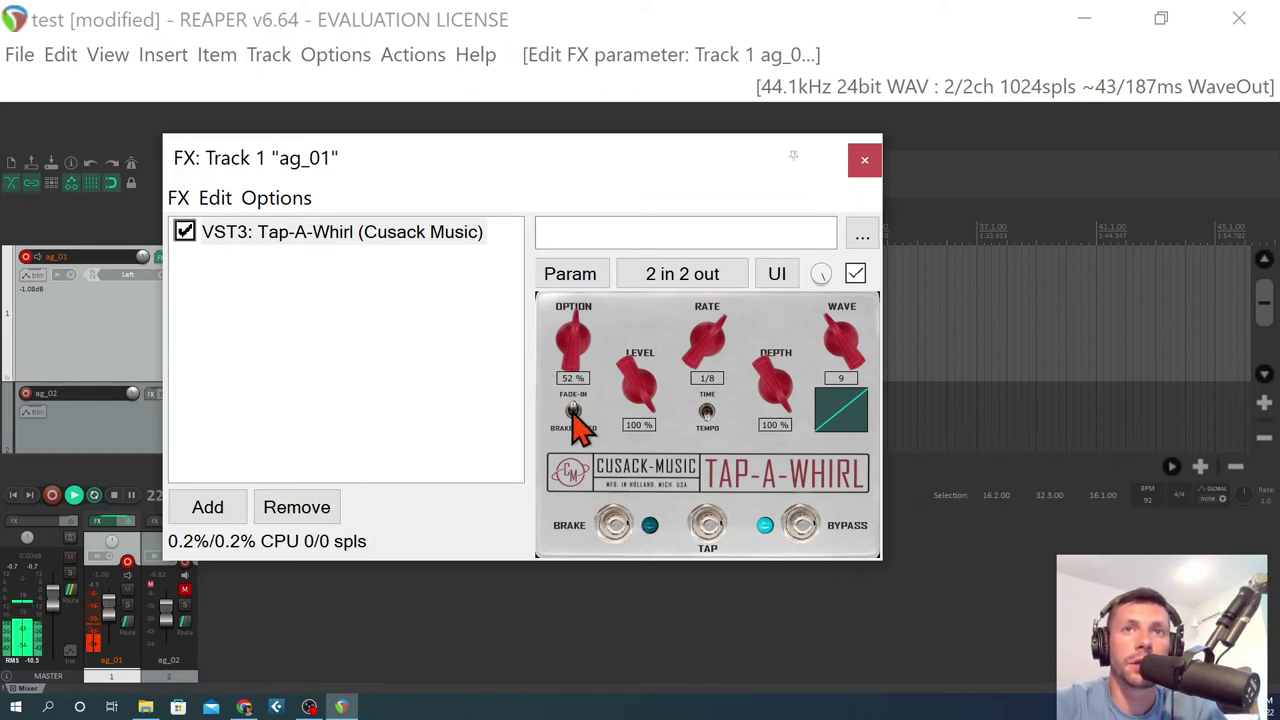
Step: Switch the brake on and off, then raise the Option fade-in from 50% to 100%
left_click_drag(586, 329, 574, 334)
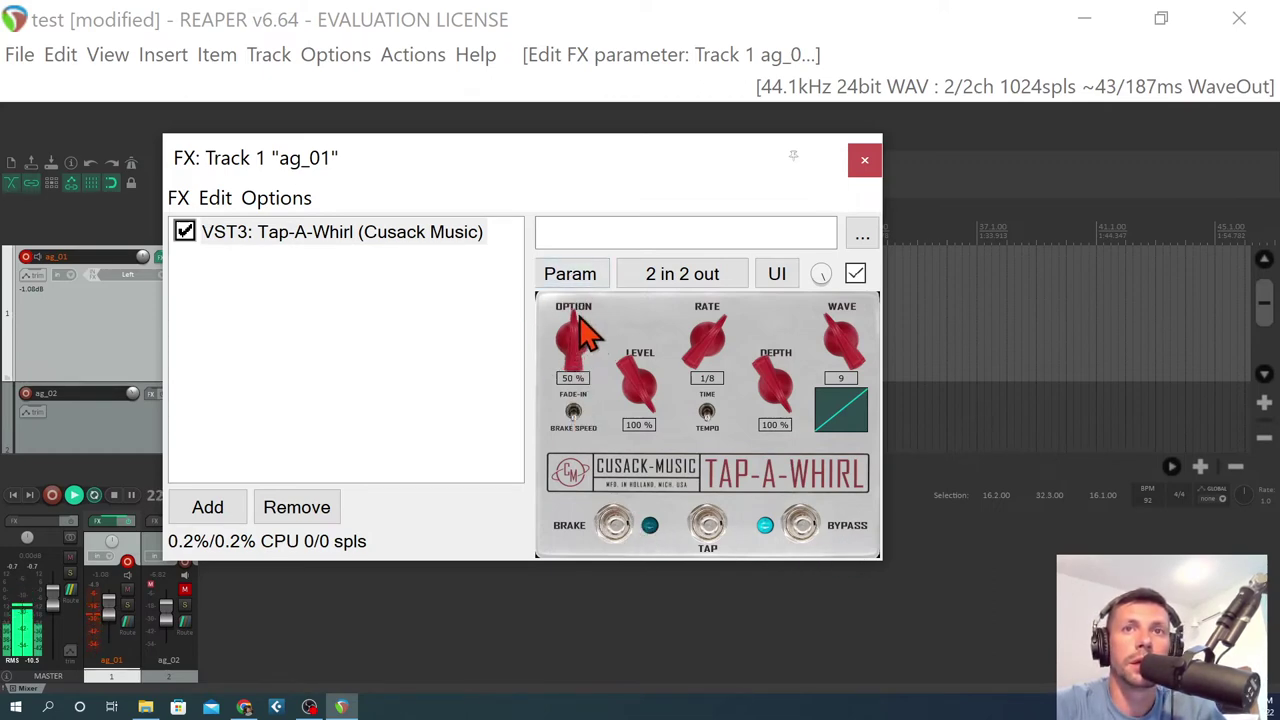
left_click(620, 527)
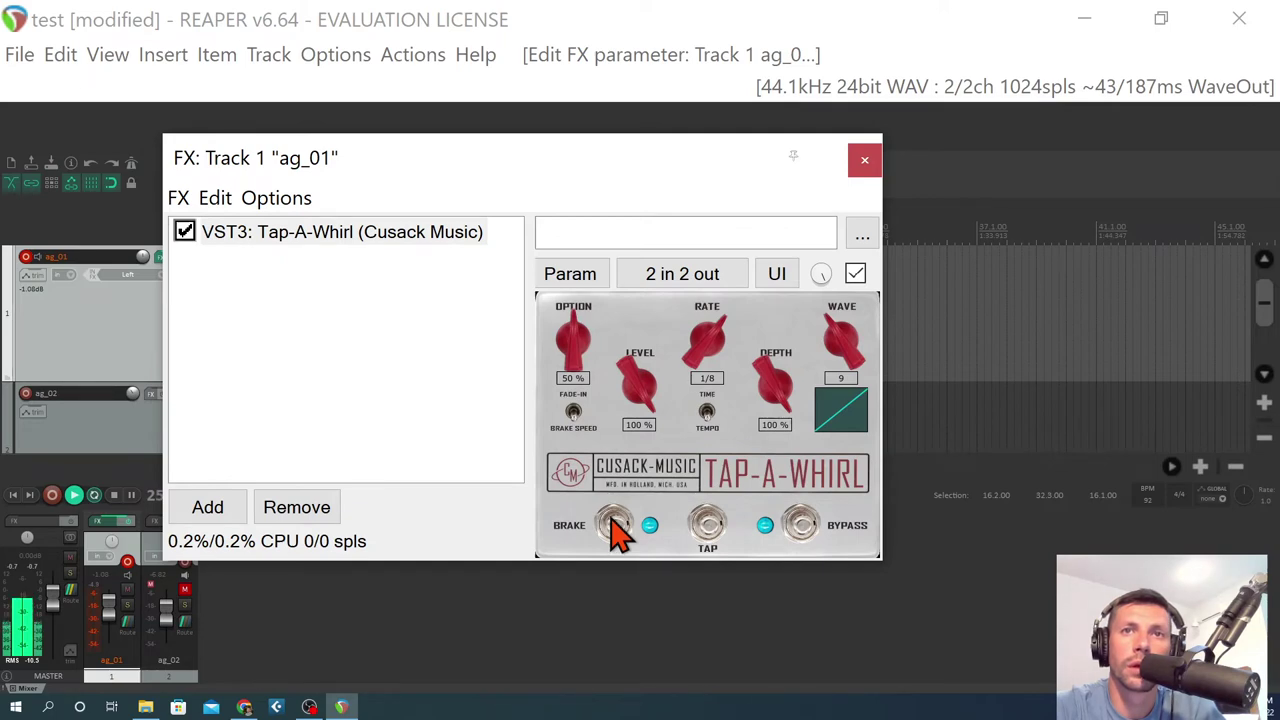
left_click(617, 525)
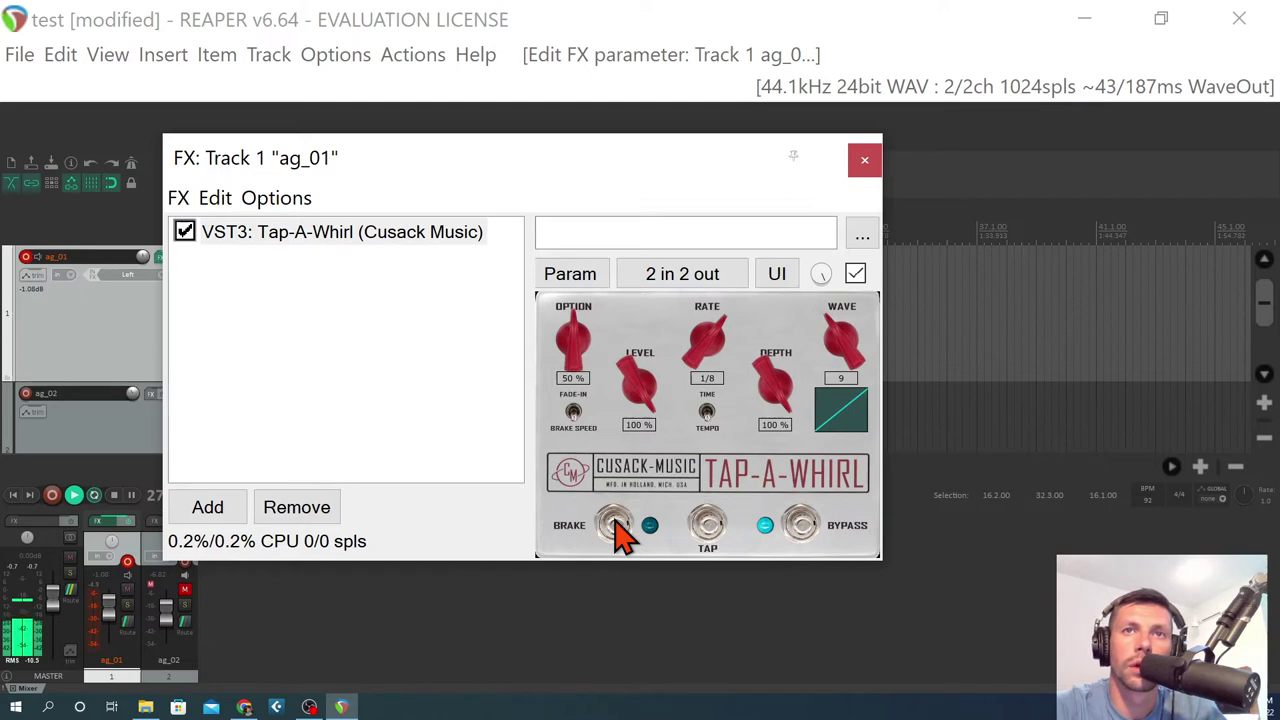
left_click_drag(573, 340, 571, 286)
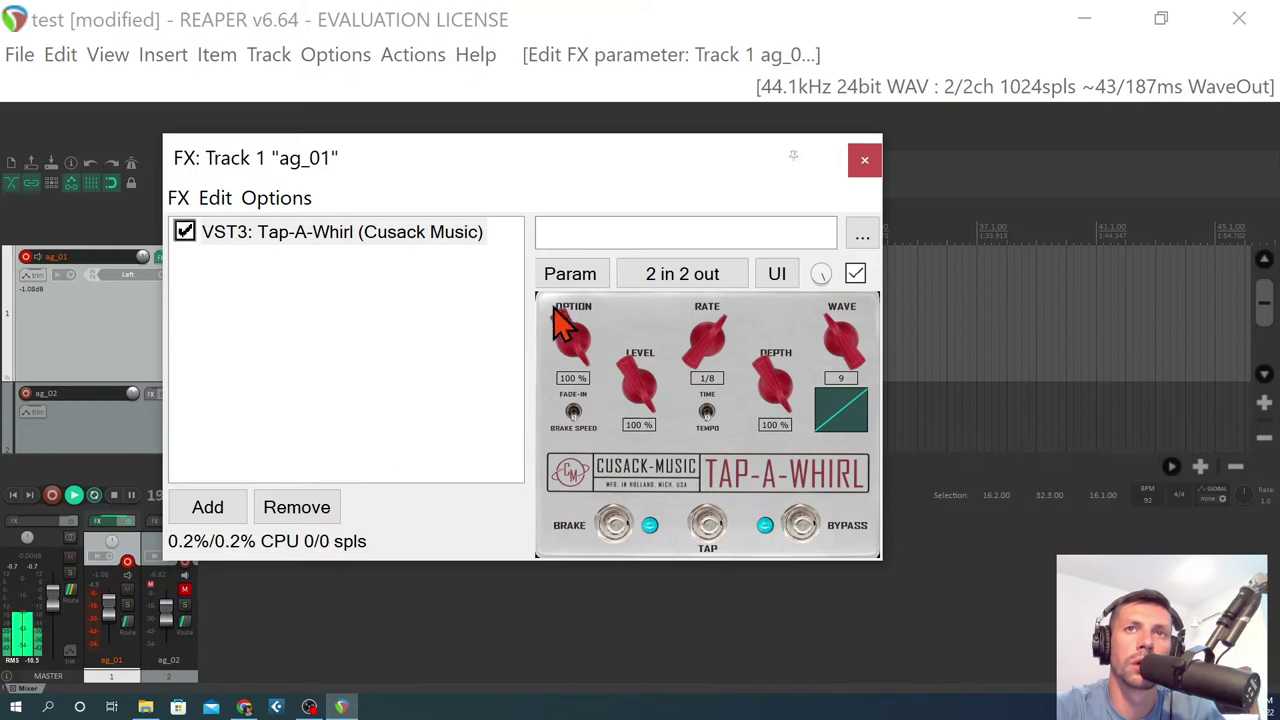
Step: Toggle the brake on and off while adjusting Option, settling the fade-in at 57%
left_click_drag(573, 335, 591, 529)
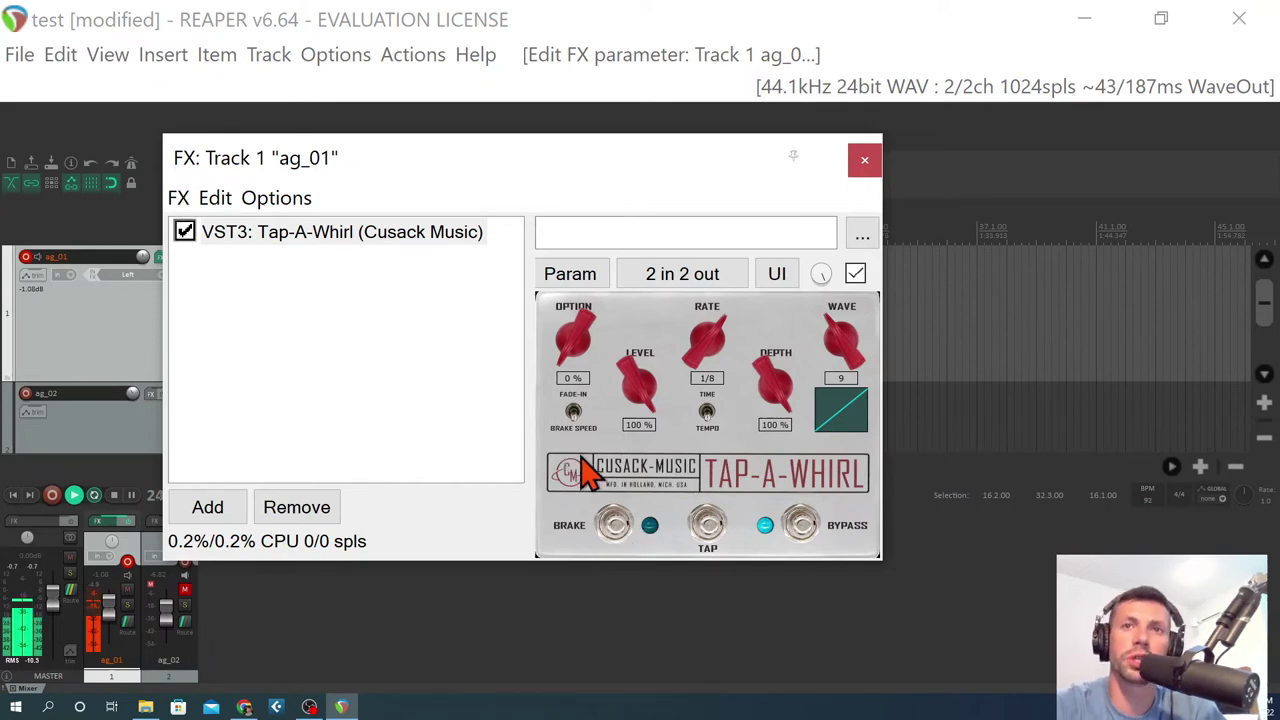
left_click(615, 525)
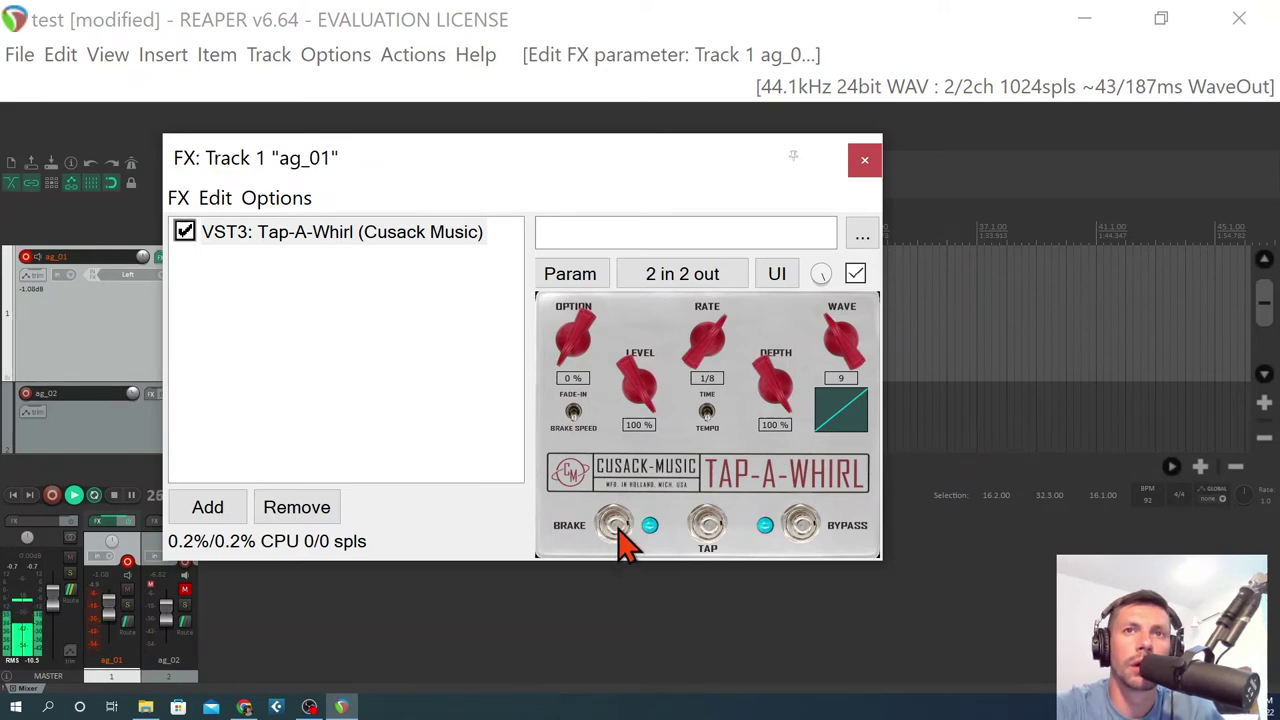
left_click_drag(586, 371, 578, 290)
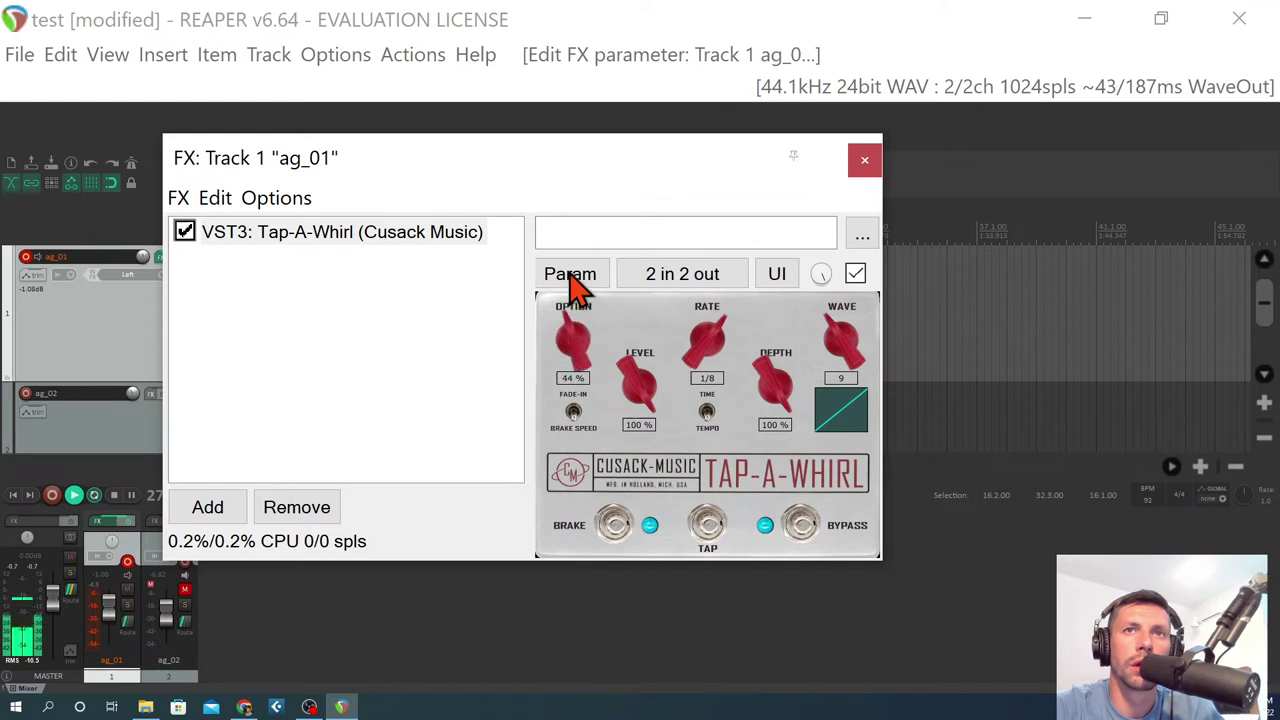
left_click(617, 524)
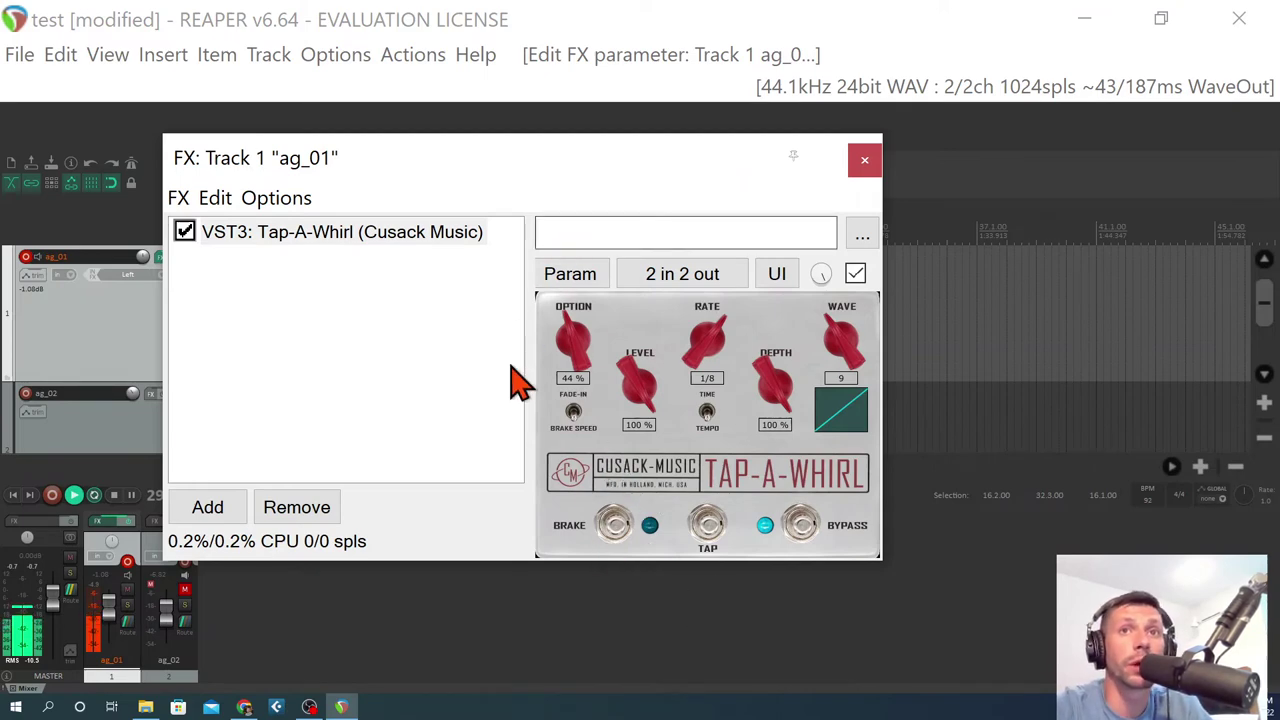
left_click_drag(584, 358, 578, 341)
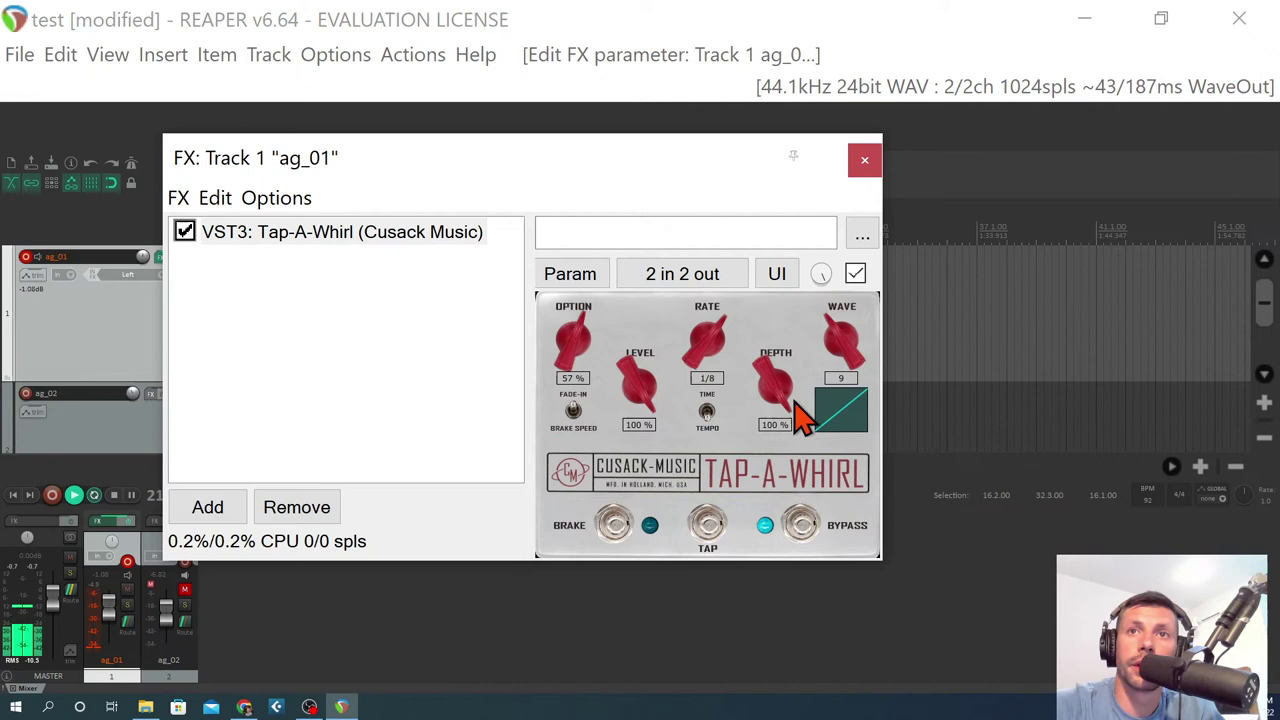
Step: Turn the wave from 9 to 15, try rate 1/4 then 1/8, and drop depth to 52%
left_click_drag(830, 375, 845, 350)
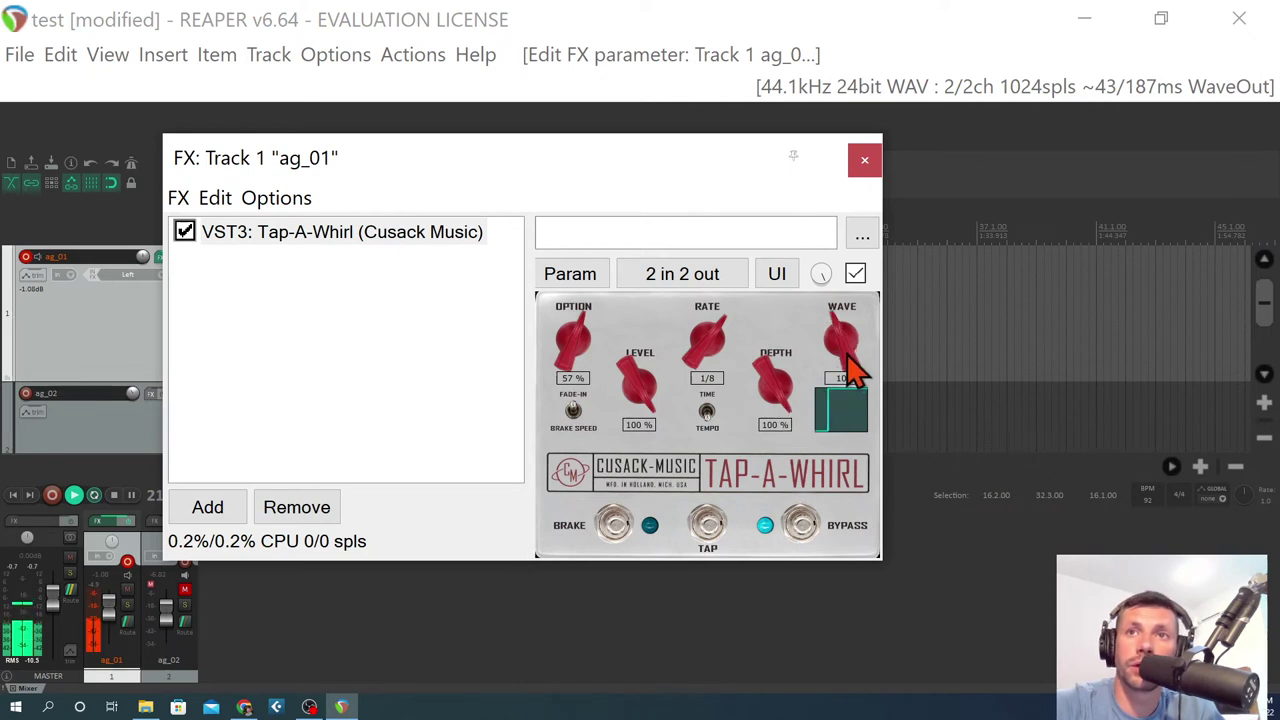
scroll(853, 342, "up", 2)
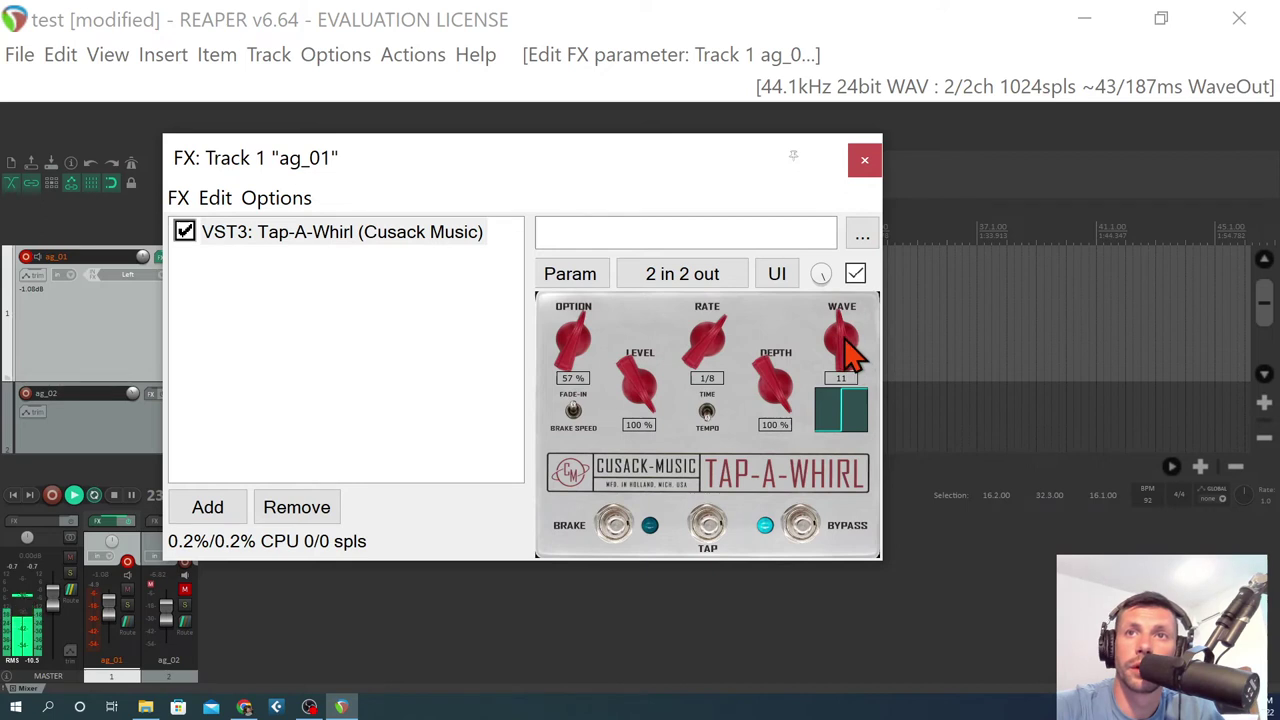
scroll(848, 352, "up", 1)
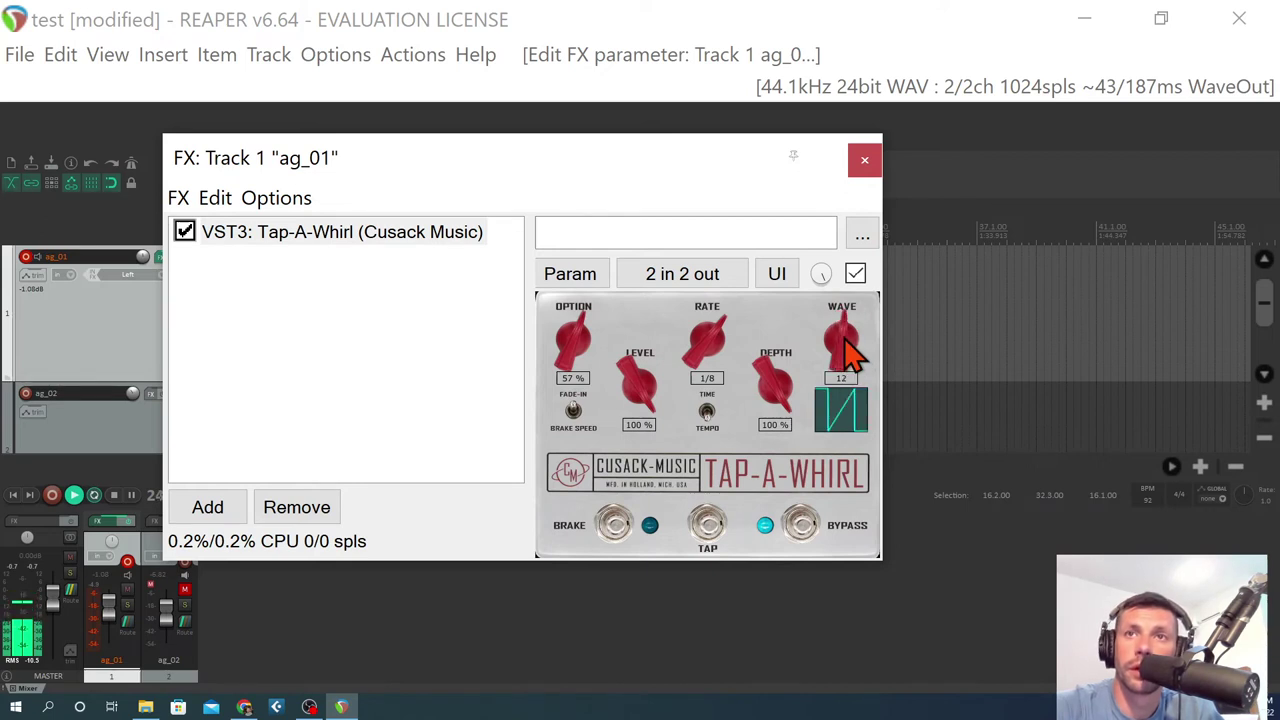
scroll(848, 352, "up", 1)
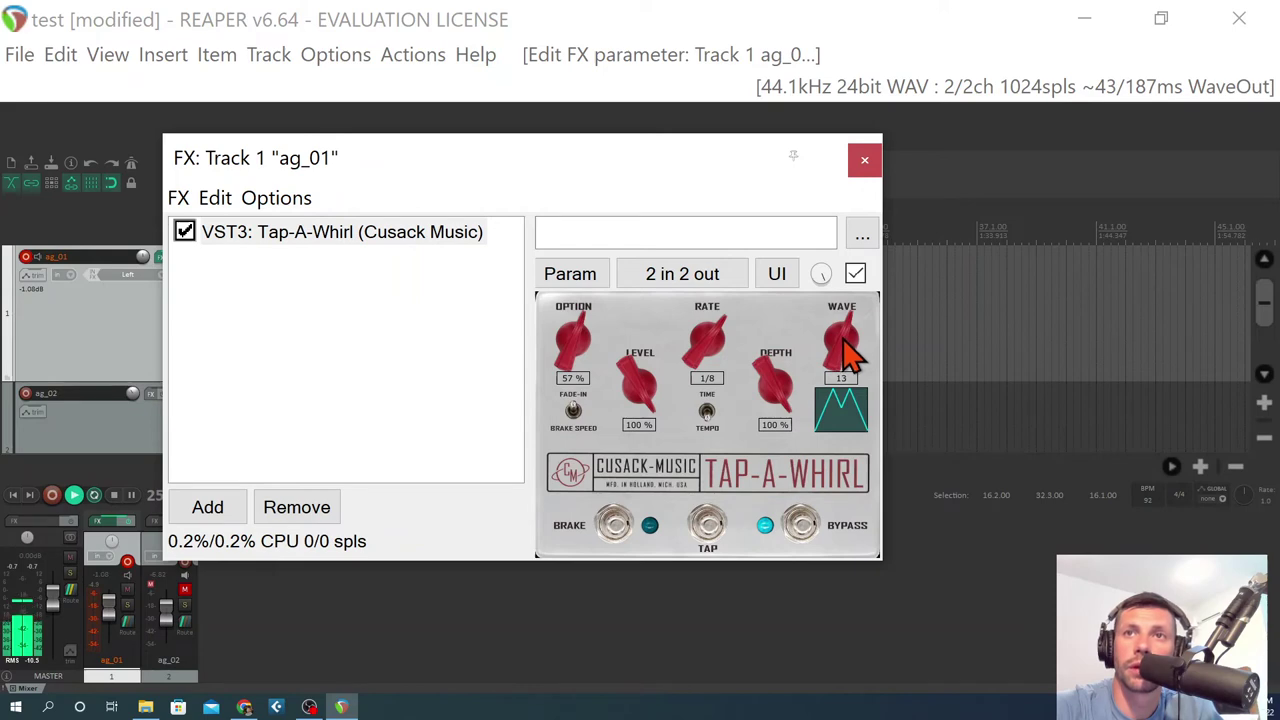
scroll(848, 352, "up", 1)
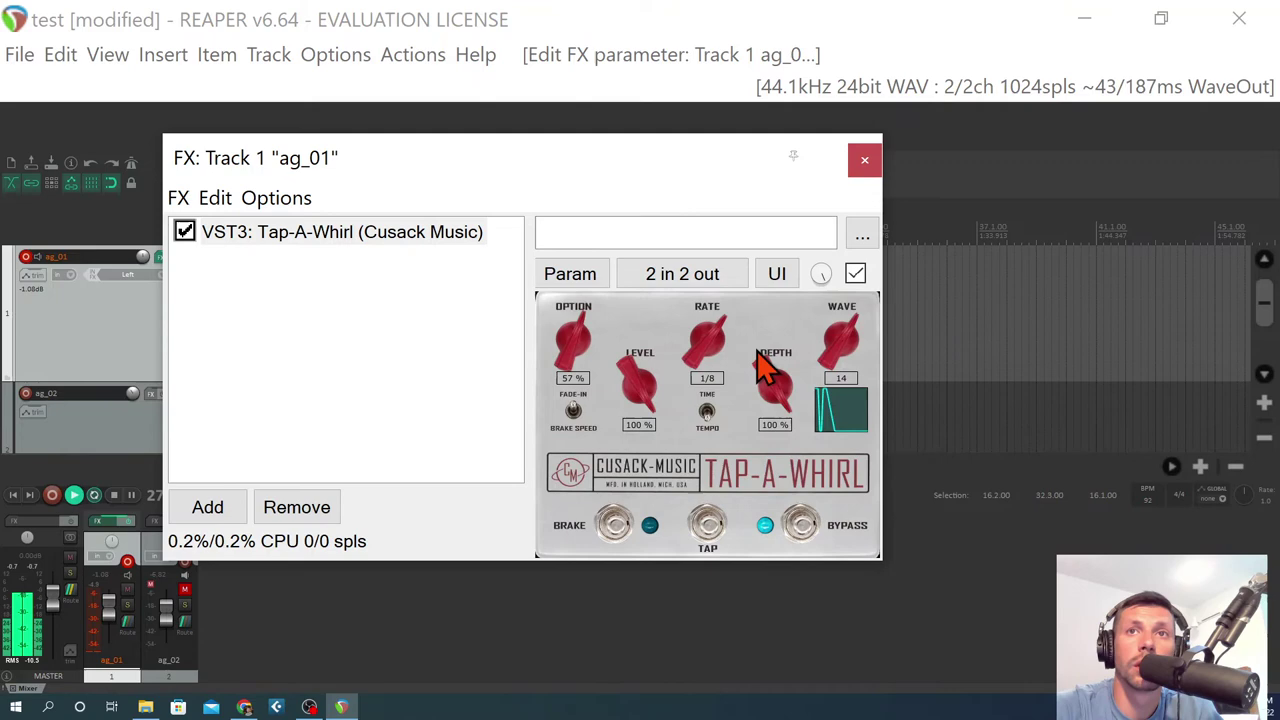
scroll(712, 345, "up", 1)
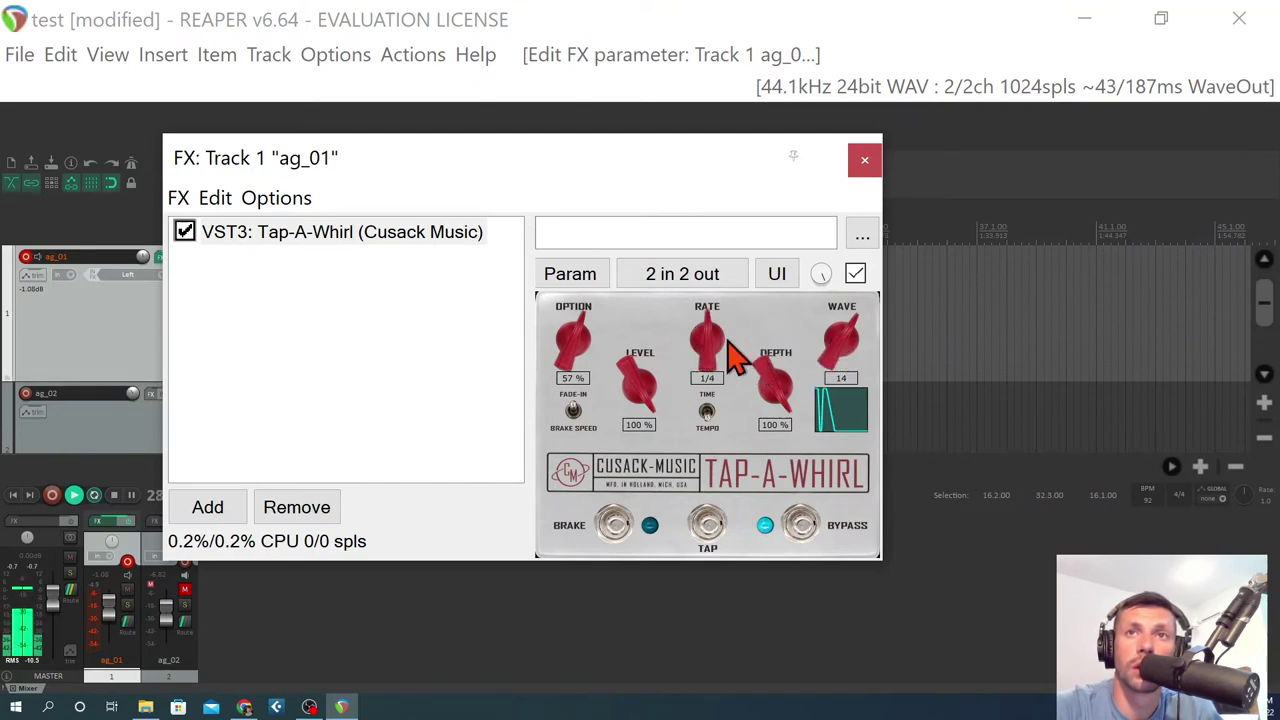
scroll(705, 345, "down", 1)
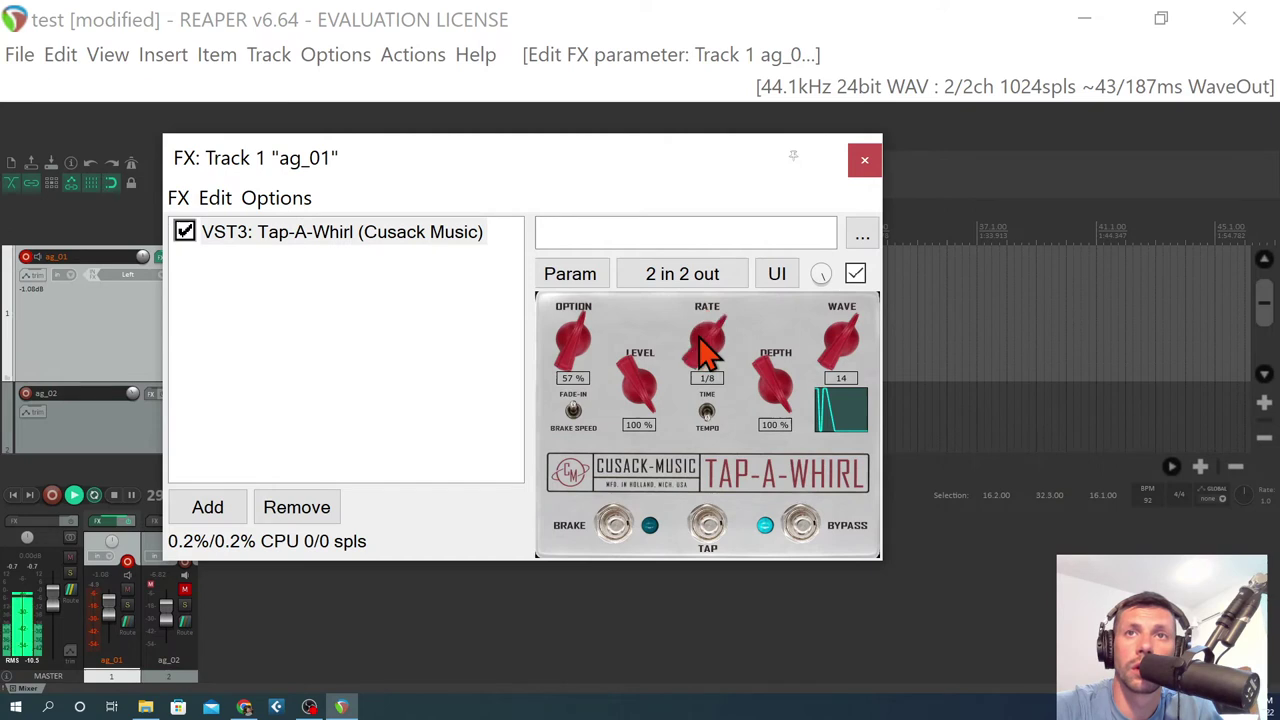
scroll(840, 350, "up", 1)
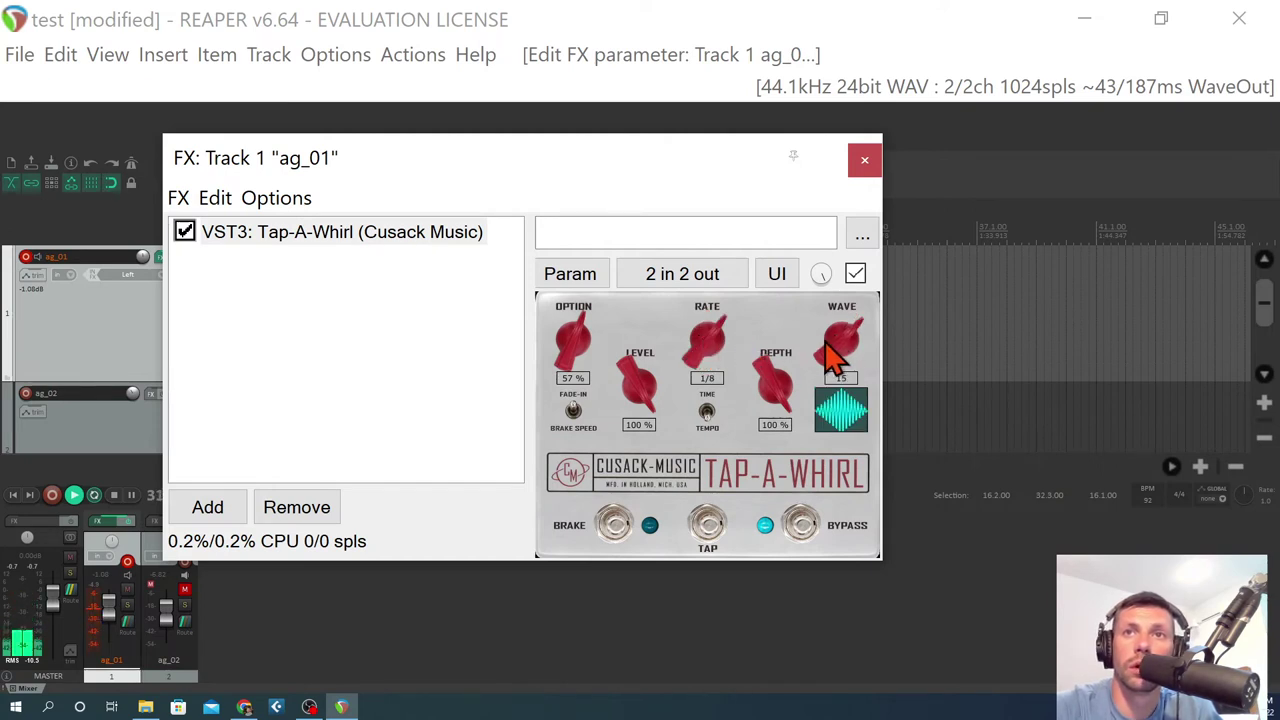
left_click_drag(780, 378, 806, 523)
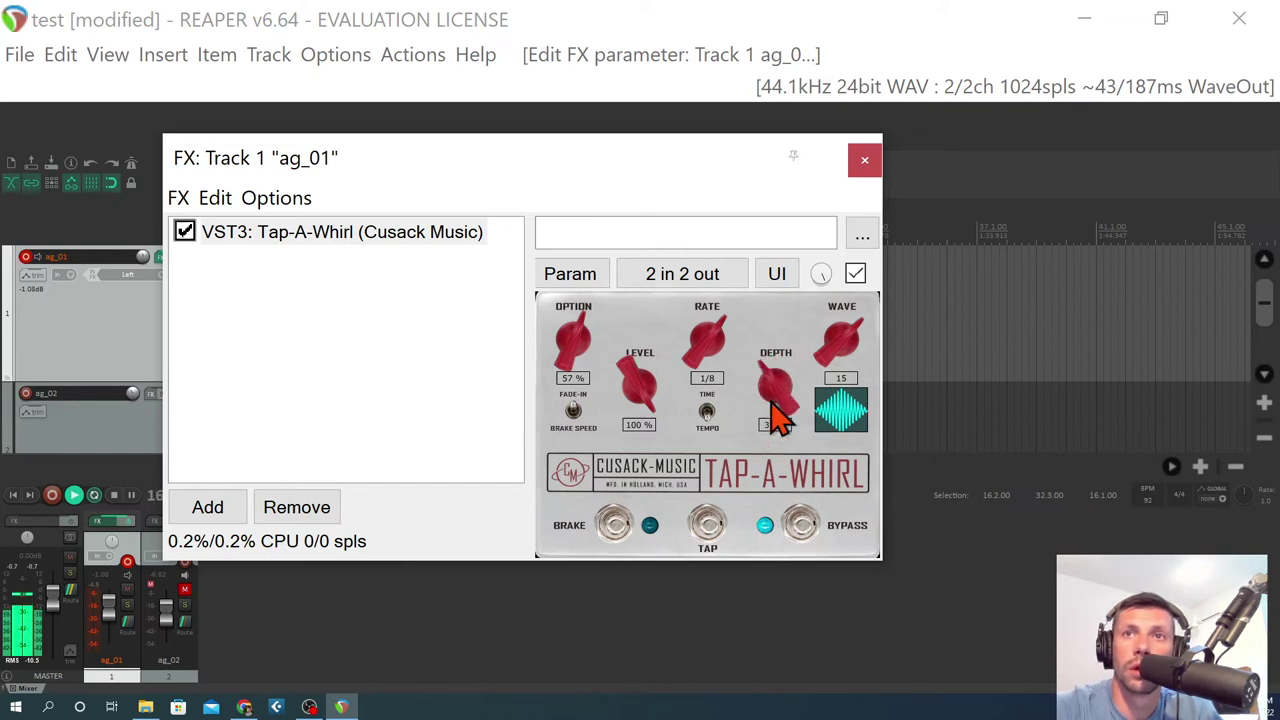
Step: Set rate to 3/4 and depth to 59%, then move the FX window right to show the waveform
scroll(775, 395, "down", 5)
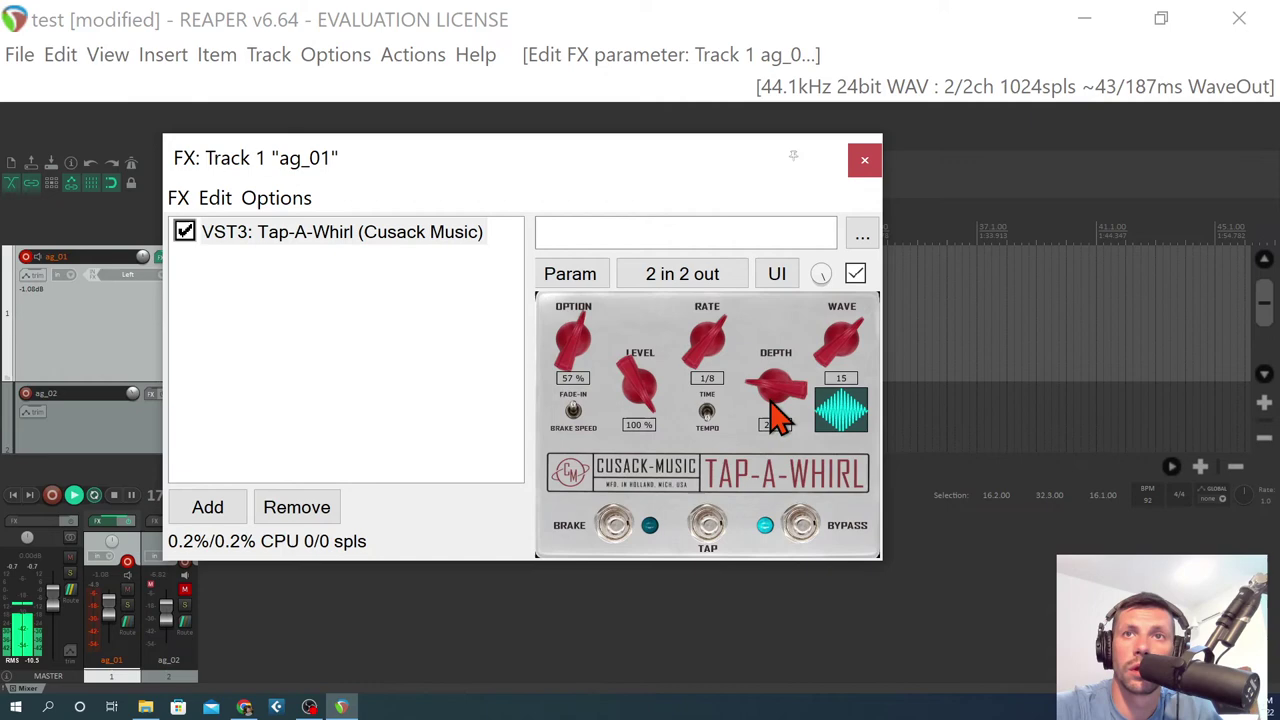
left_click_drag(780, 395, 730, 355)
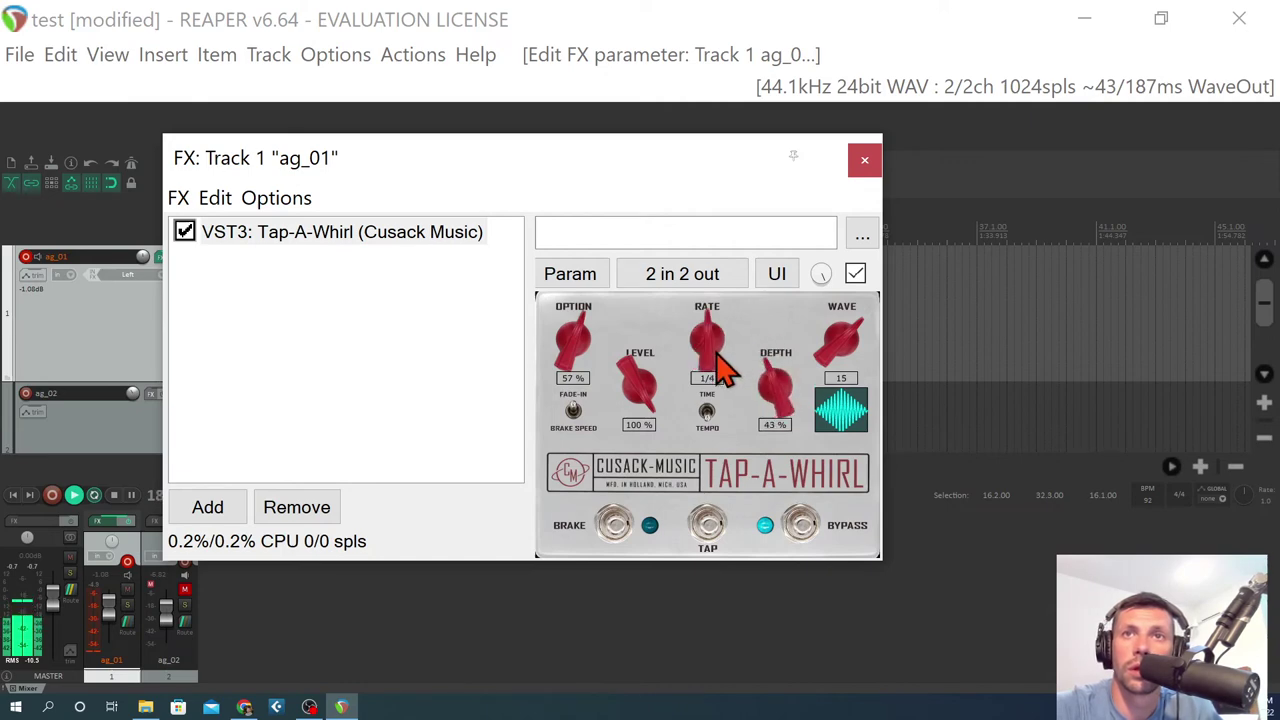
scroll(705, 350, "up", 1)
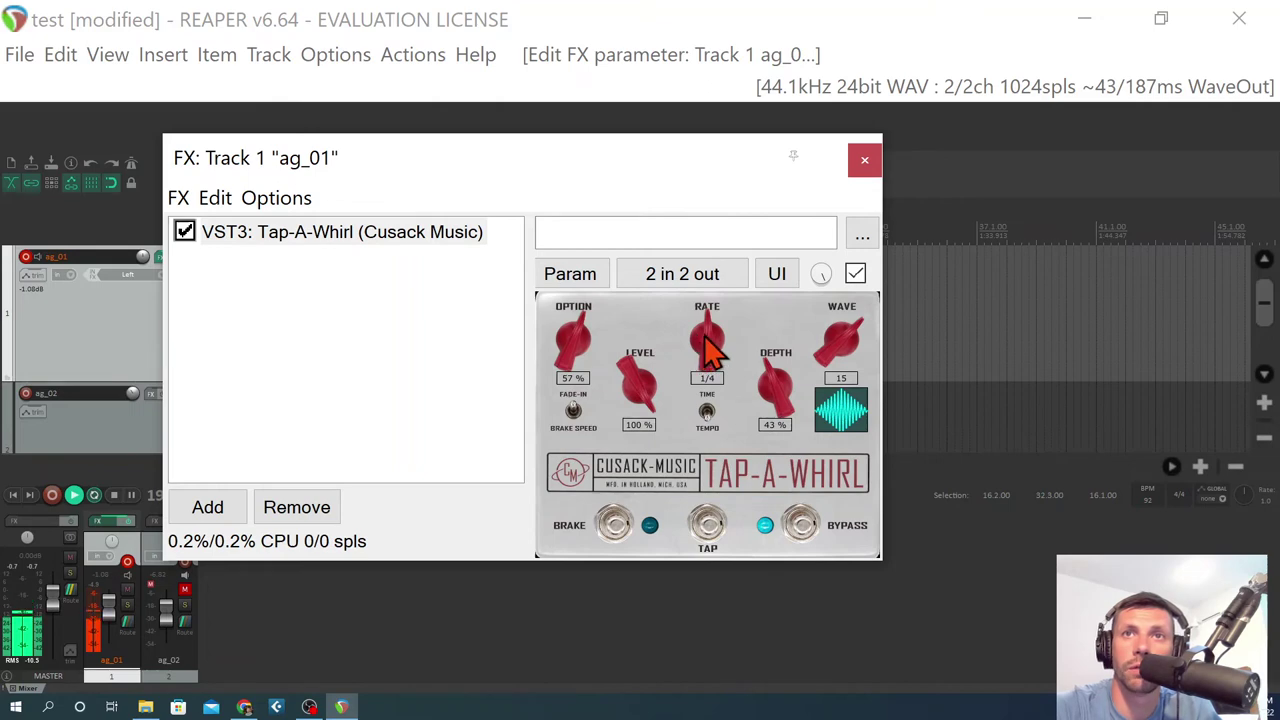
scroll(706, 345, "up", 1)
left_click_drag(757, 378, 767, 277)
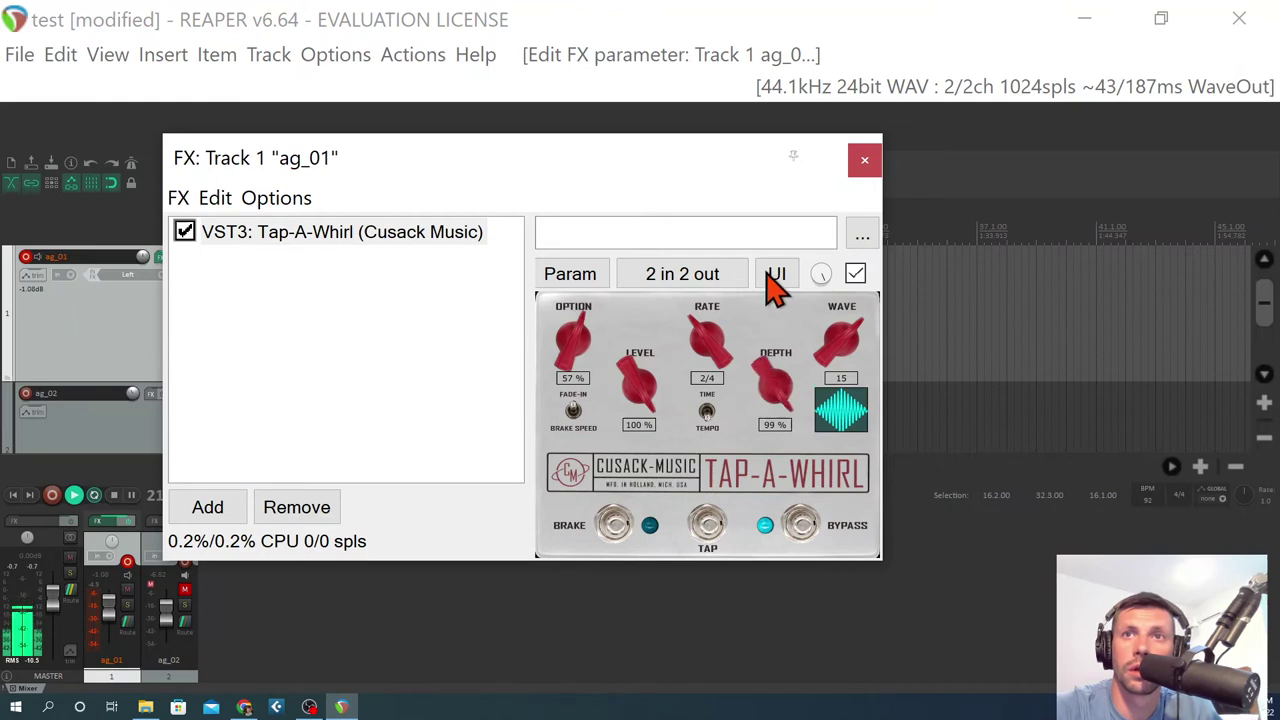
left_click_drag(702, 320, 705, 342)
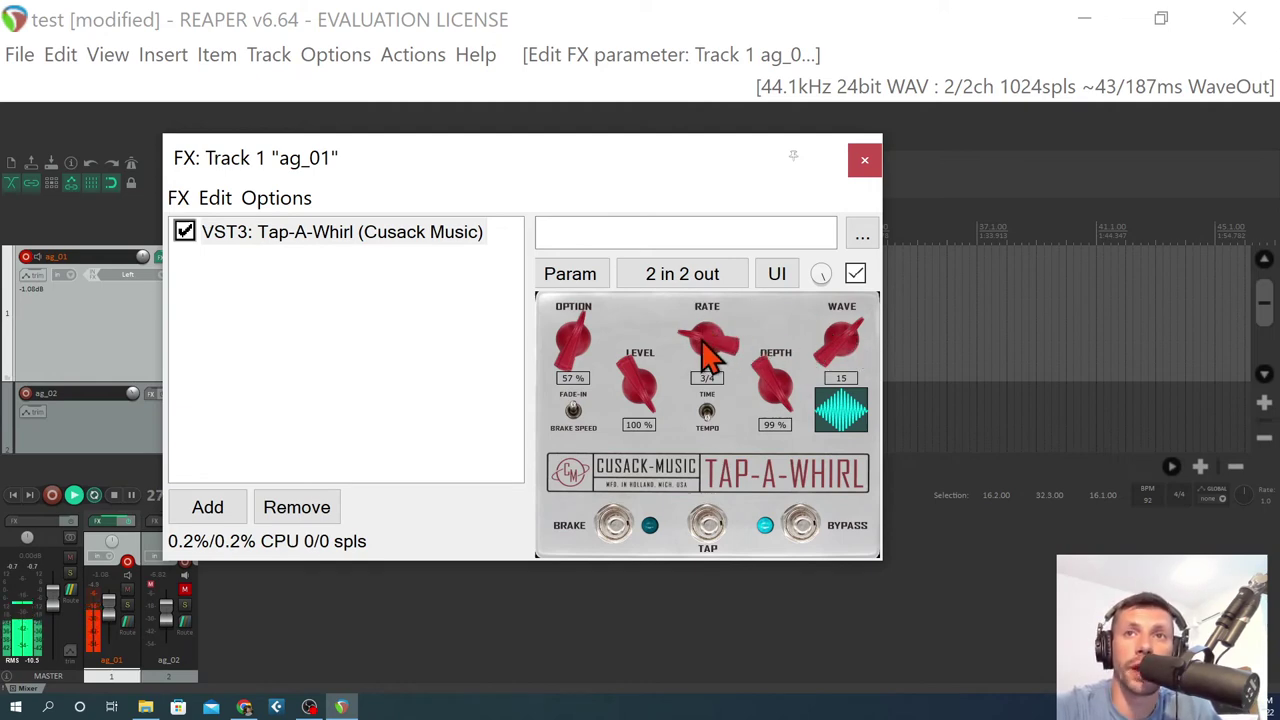
left_click_drag(780, 418, 781, 461)
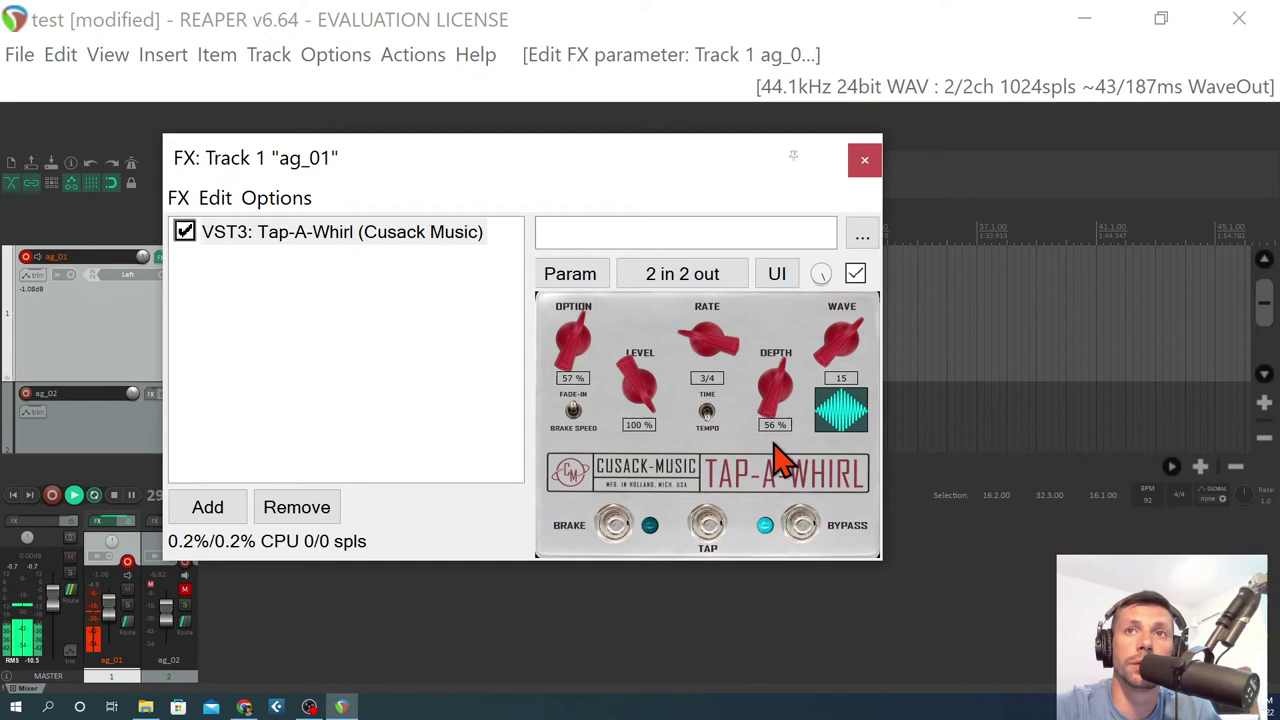
left_click_drag(771, 402, 770, 405)
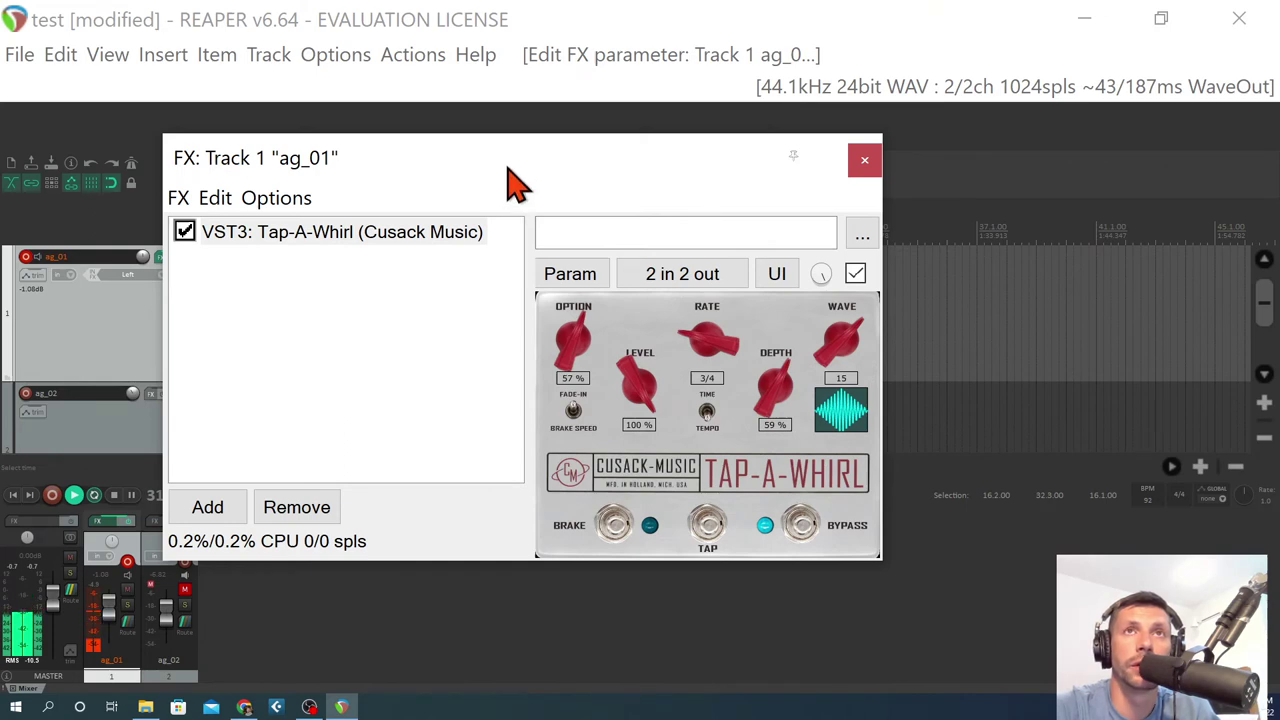
left_click_drag(514, 180, 723, 171)
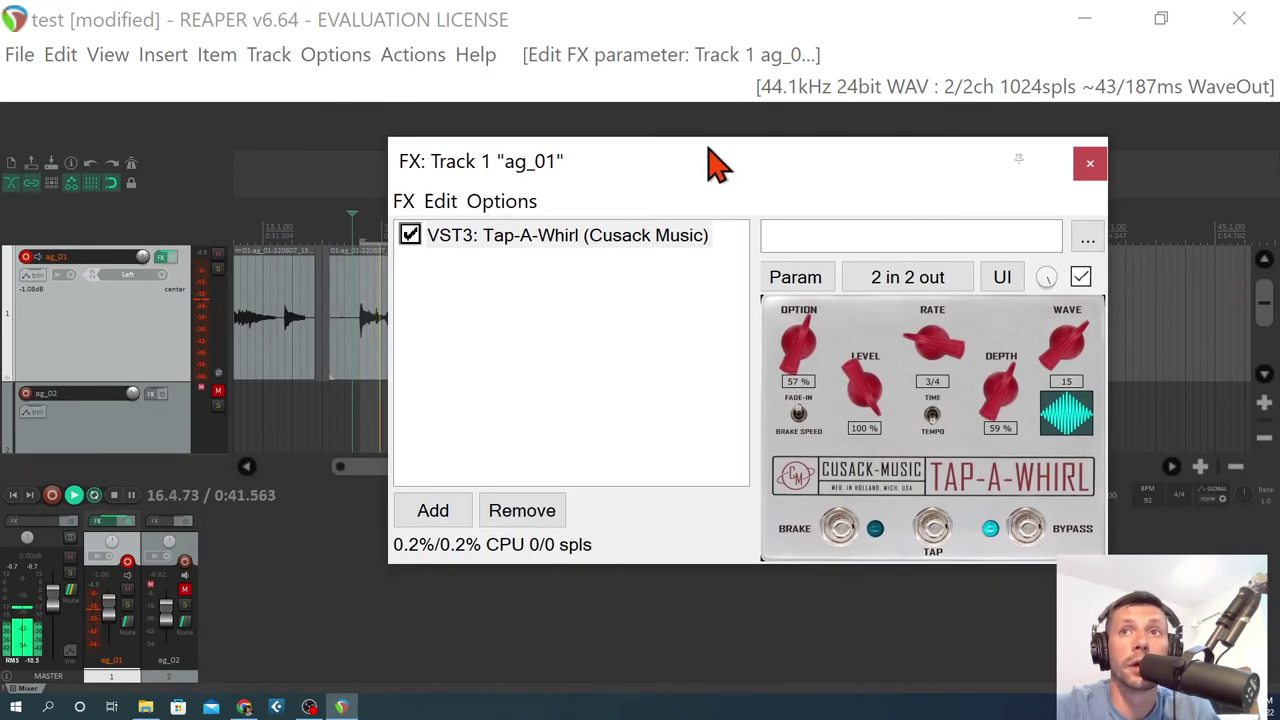
Step: Compare the guitar track with its effects bypassed and re-enabled, then reopen its Tap-A-Whirl window
left_click(161, 258)
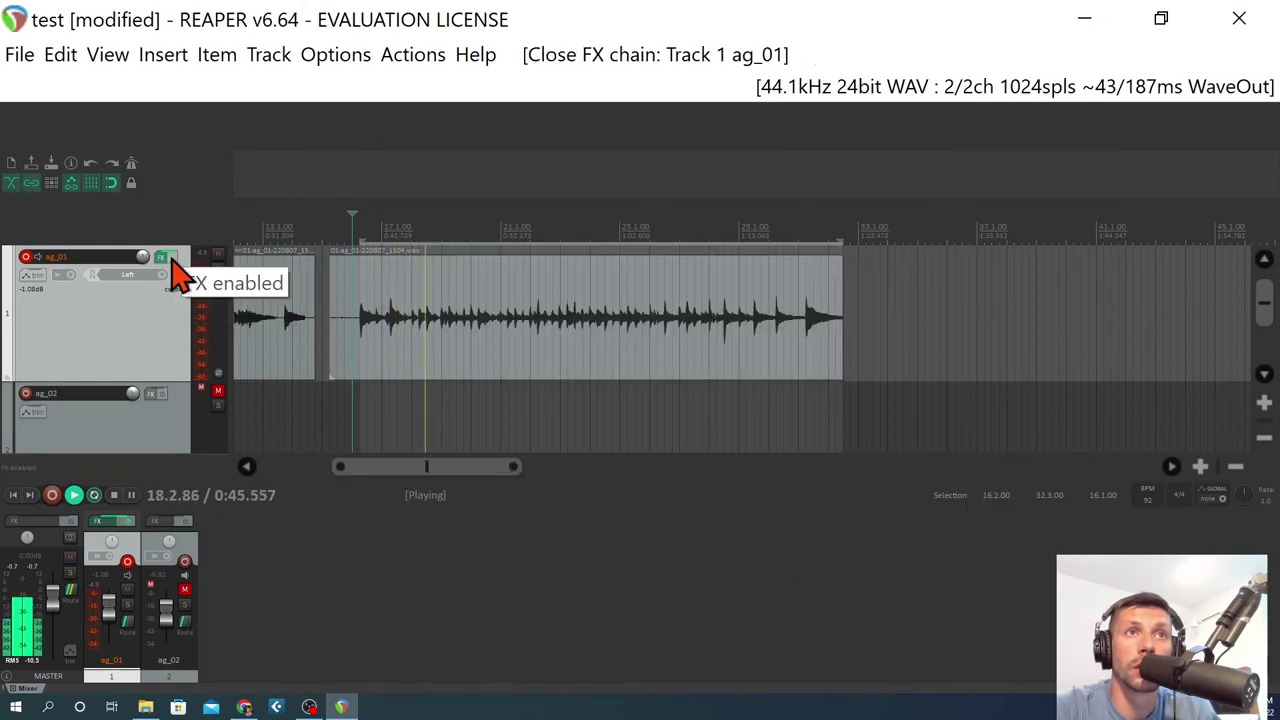
left_click(174, 258)
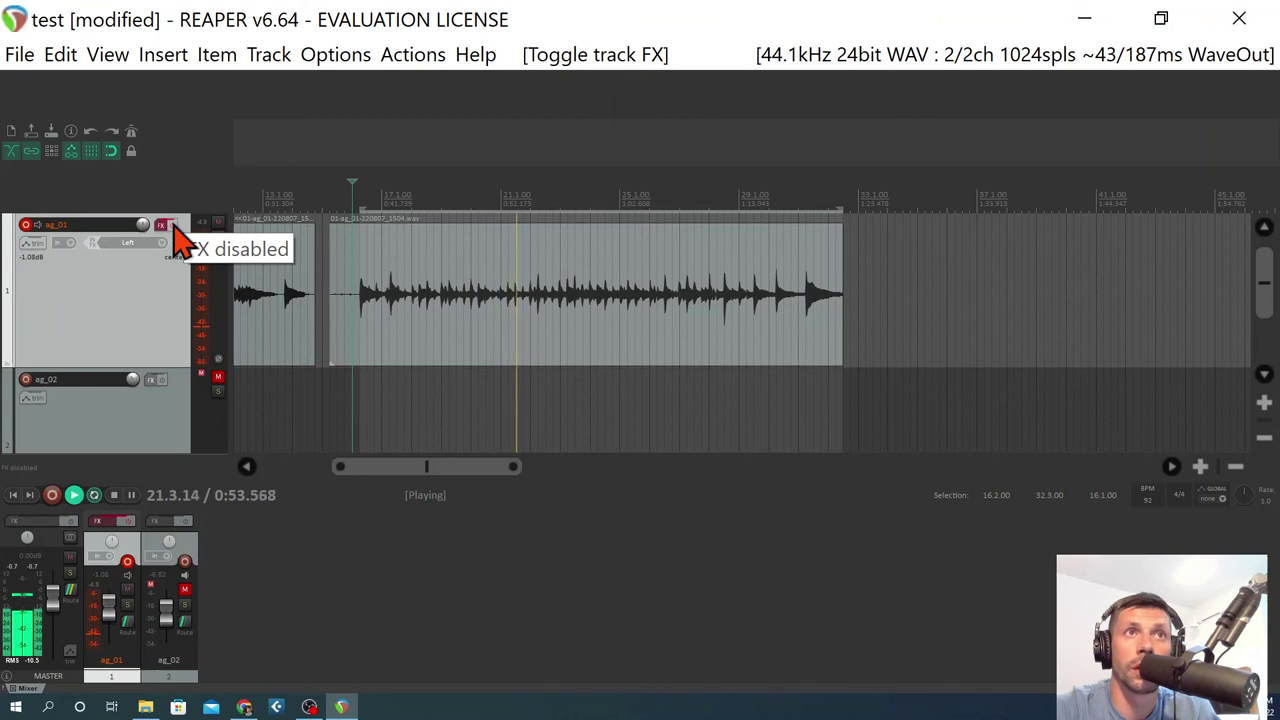
left_click(174, 227)
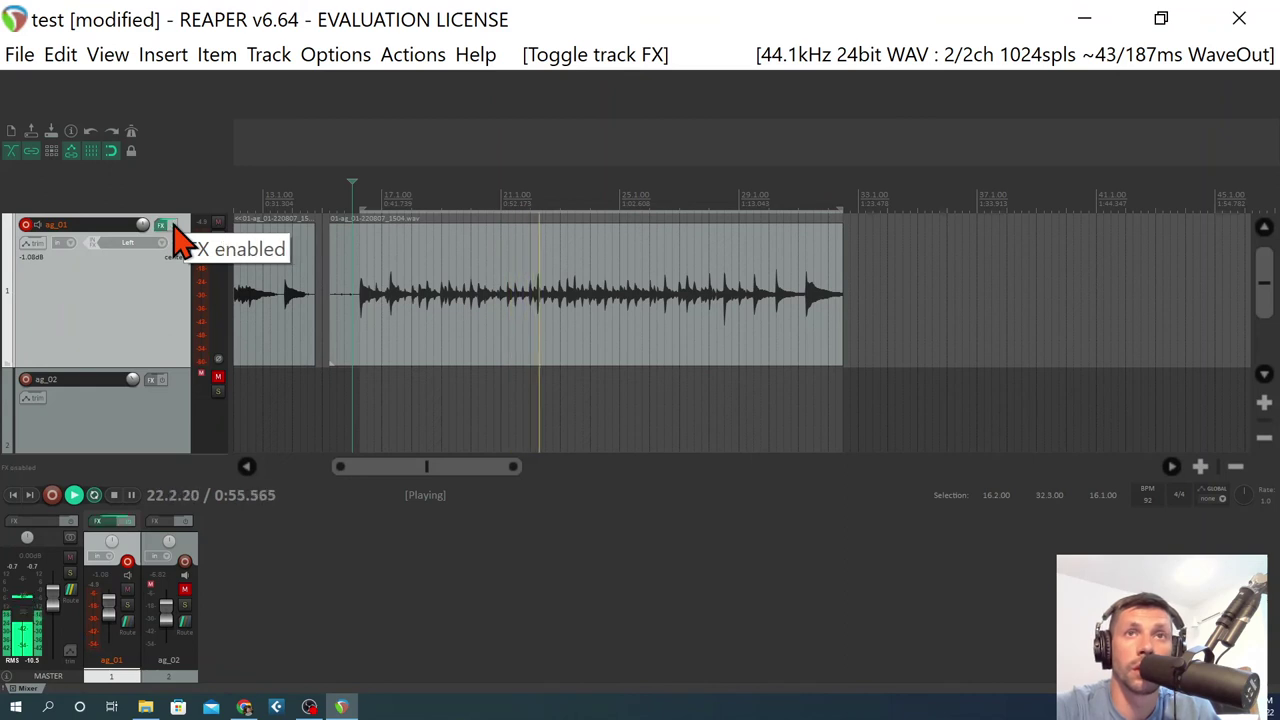
left_click(163, 227)
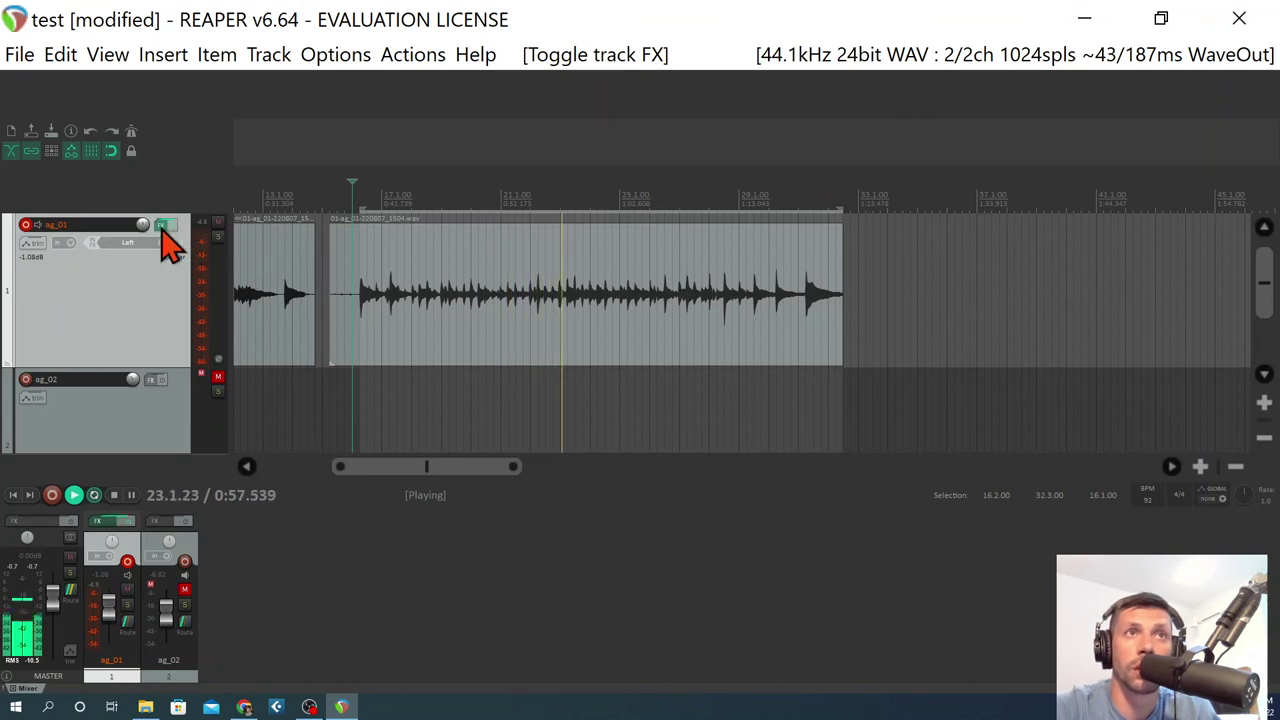
left_click_drag(777, 194, 670, 195)
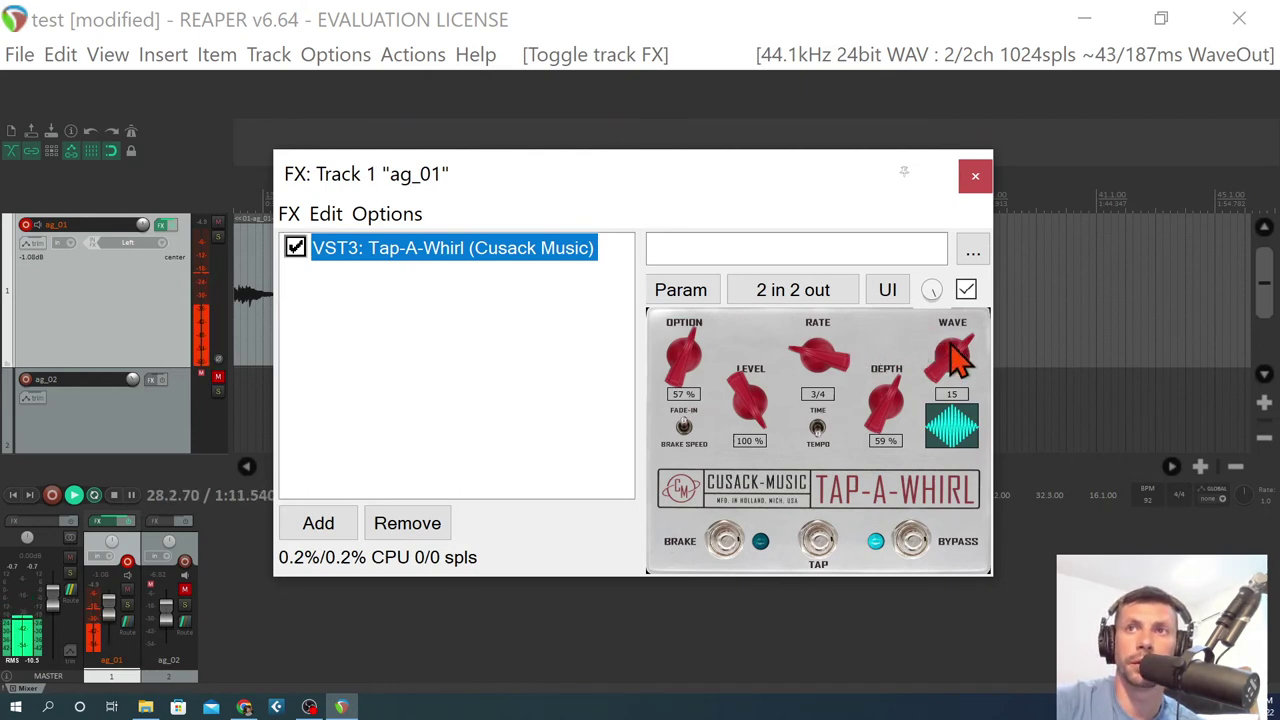
Step: Set the Tap-A-Whirl wave to 19, depth to 100% and rate to 2/4
left_click_drag(940, 370, 960, 251)
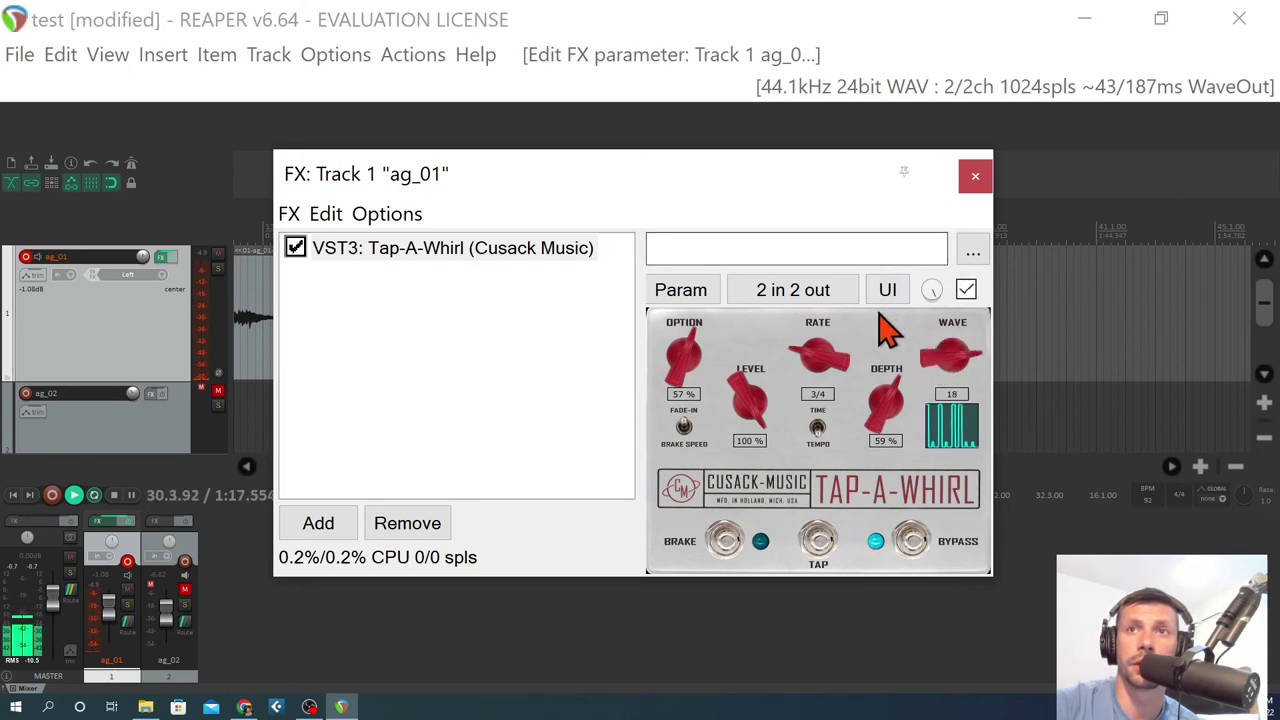
left_click_drag(825, 367, 829, 320)
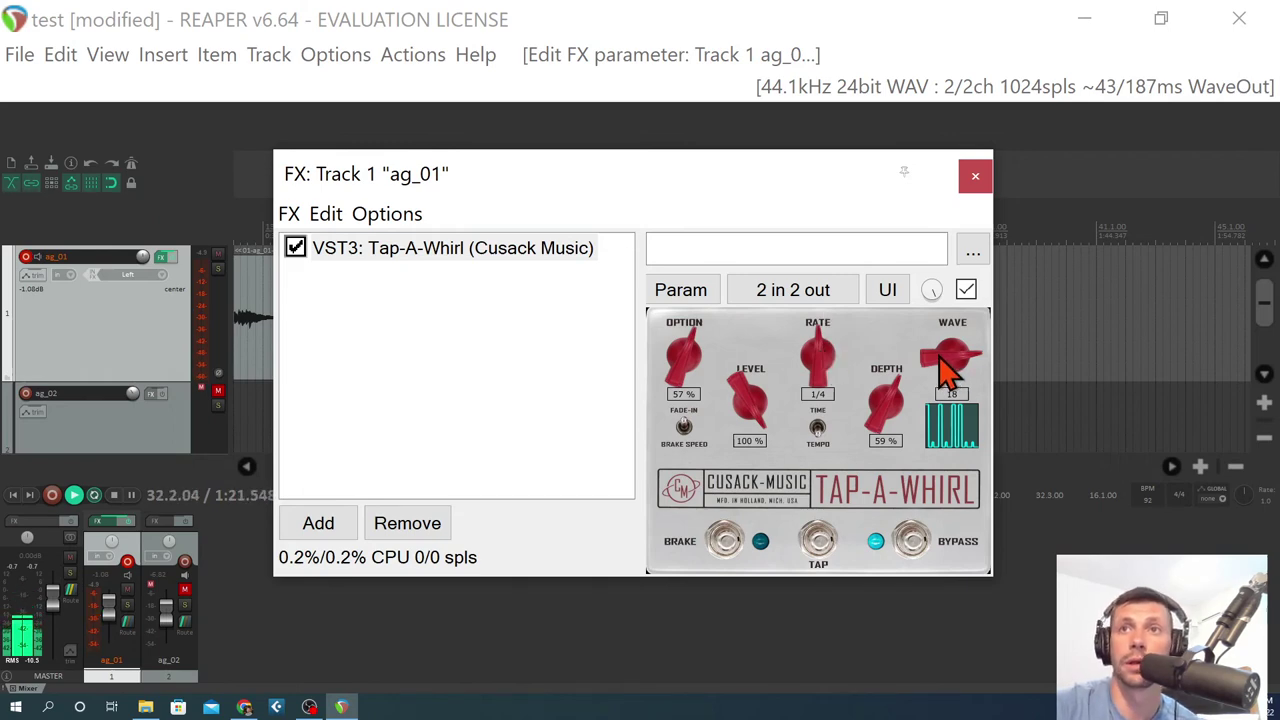
left_click_drag(948, 378, 948, 382)
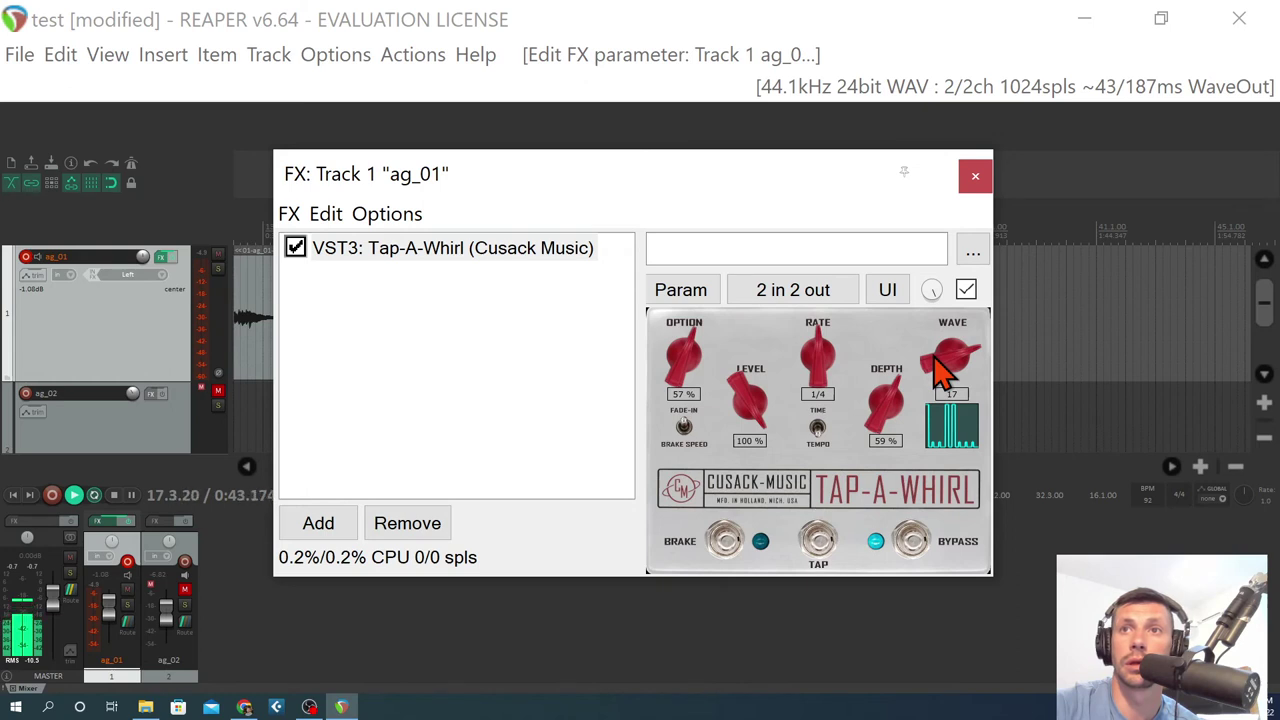
scroll(940, 372, "up", 2)
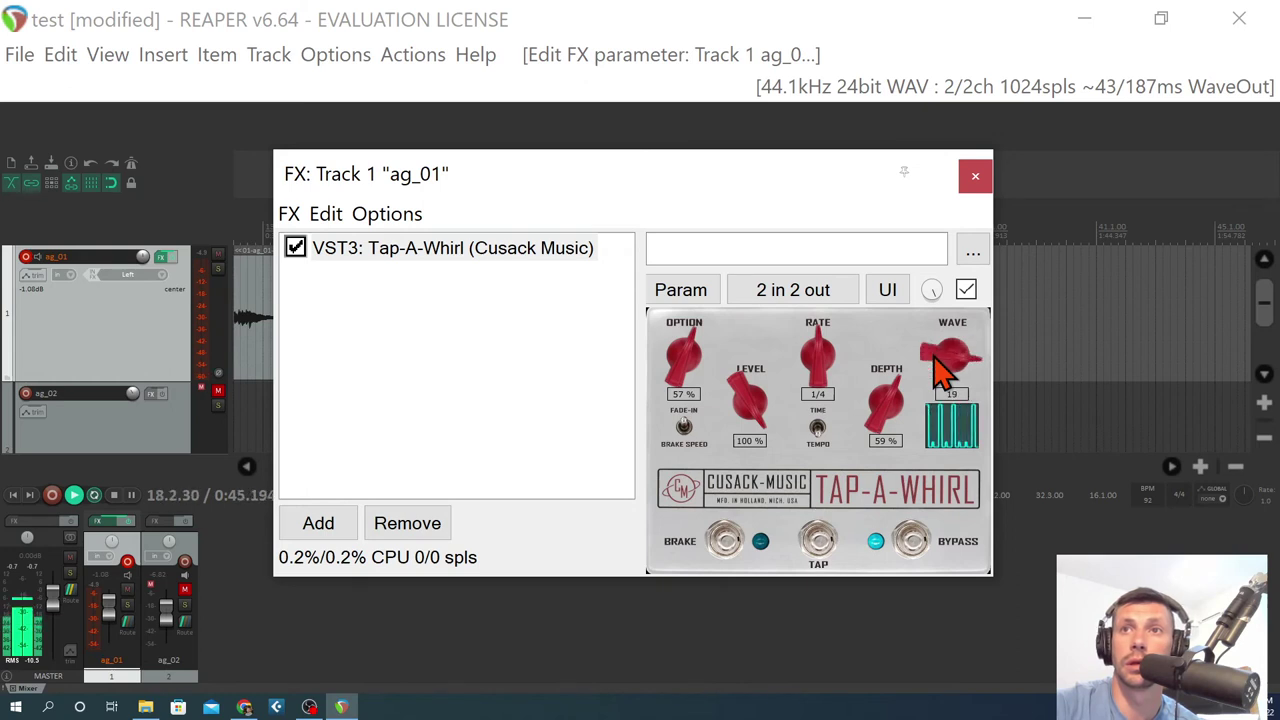
left_click_drag(871, 409, 874, 320)
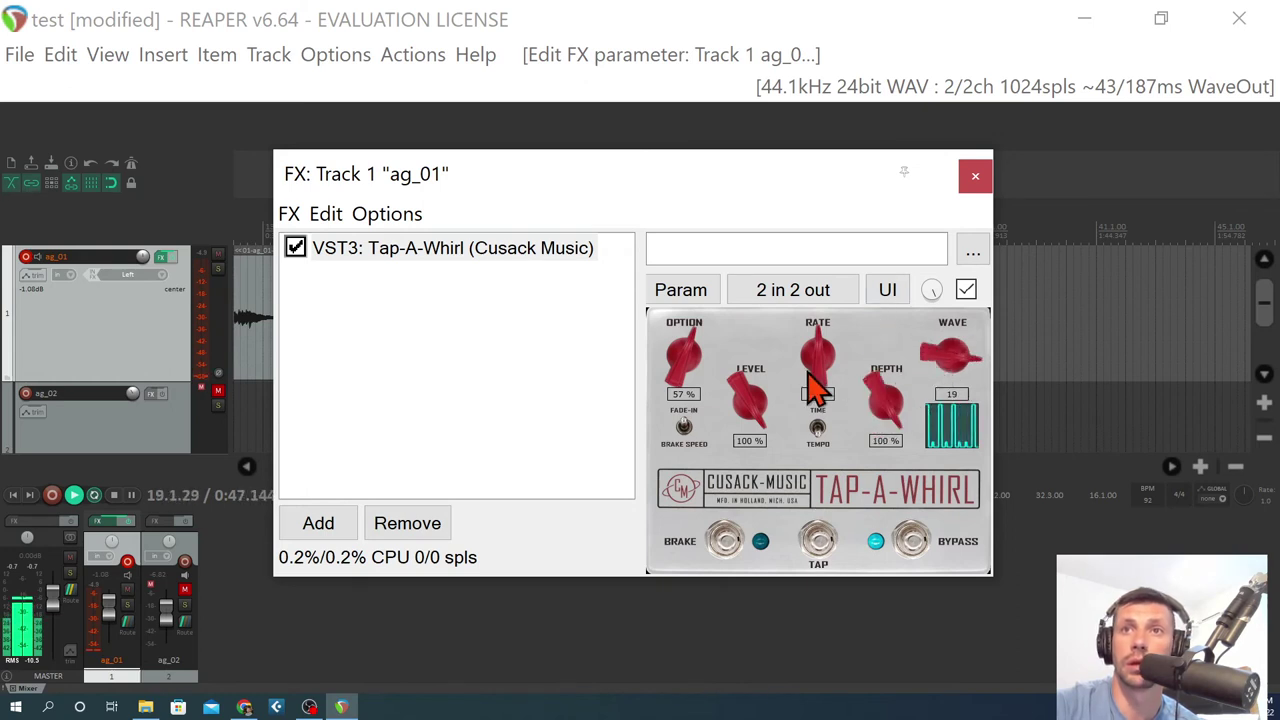
left_click_drag(810, 361, 816, 355)
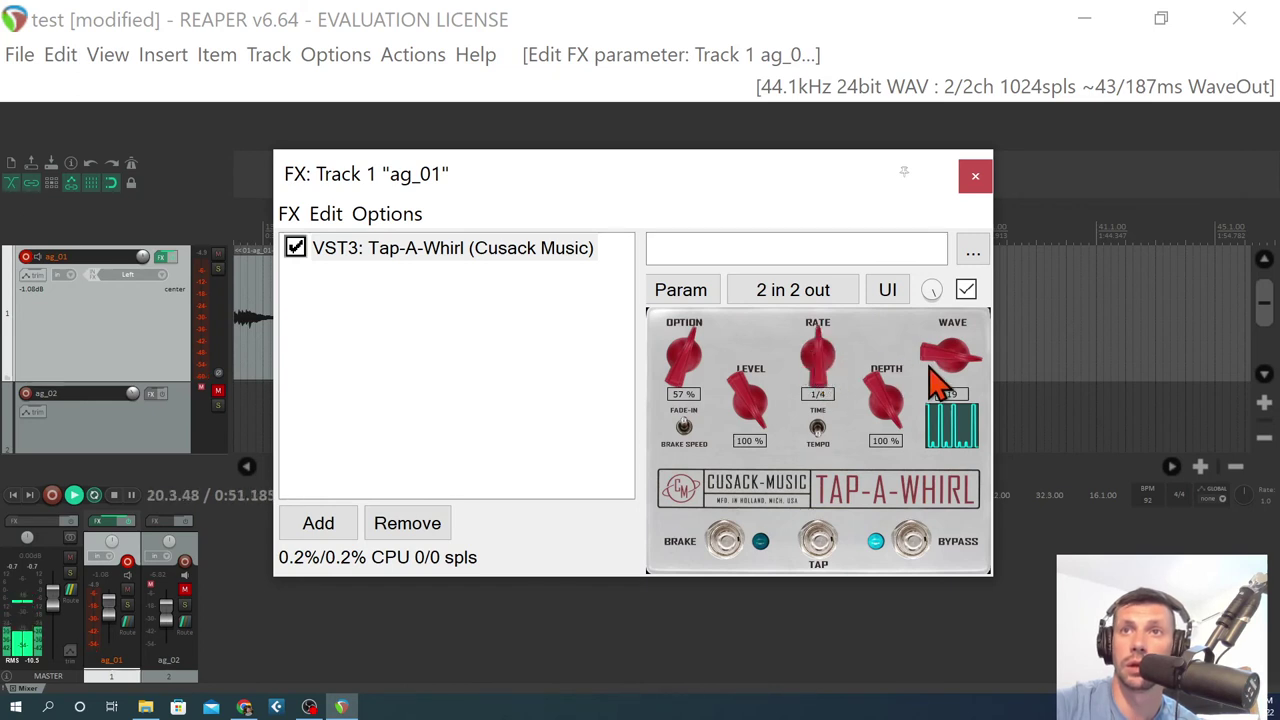
left_click_drag(818, 365, 819, 360)
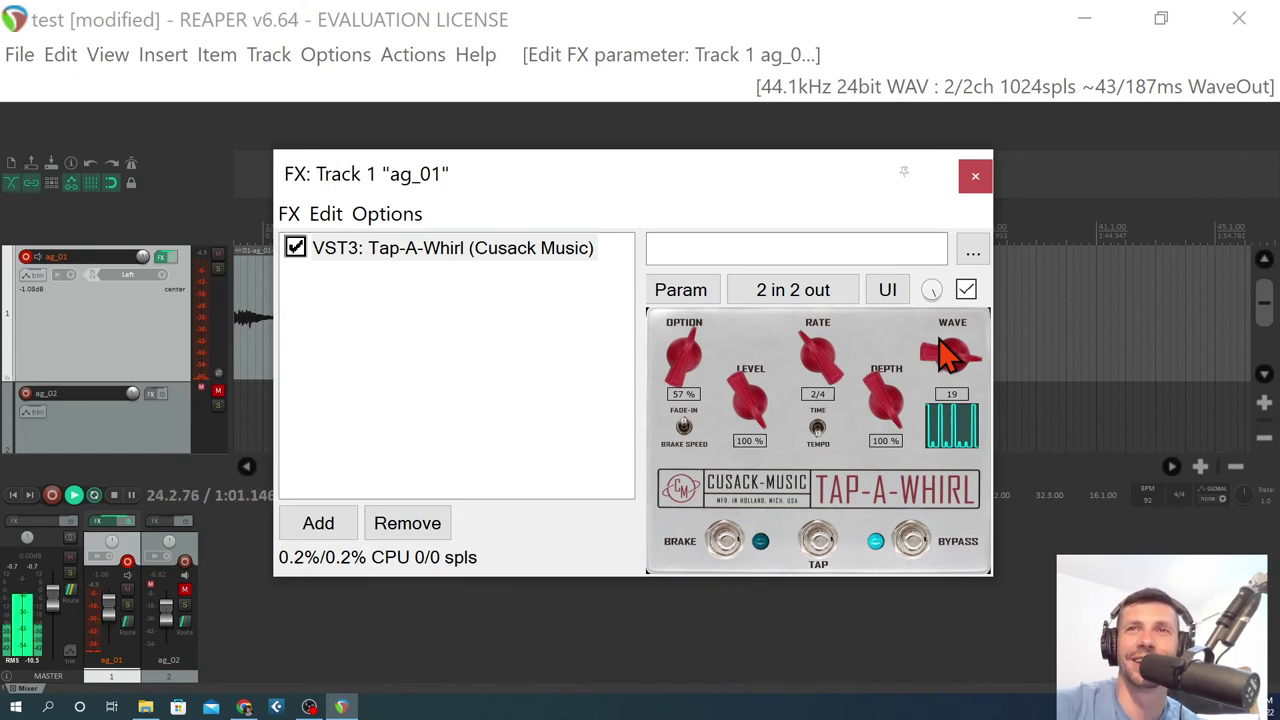
Step: Step the Tap-A-Whirl wave knob up to 22 and the rate knob to 4/4
scroll(940, 368, "up", 1)
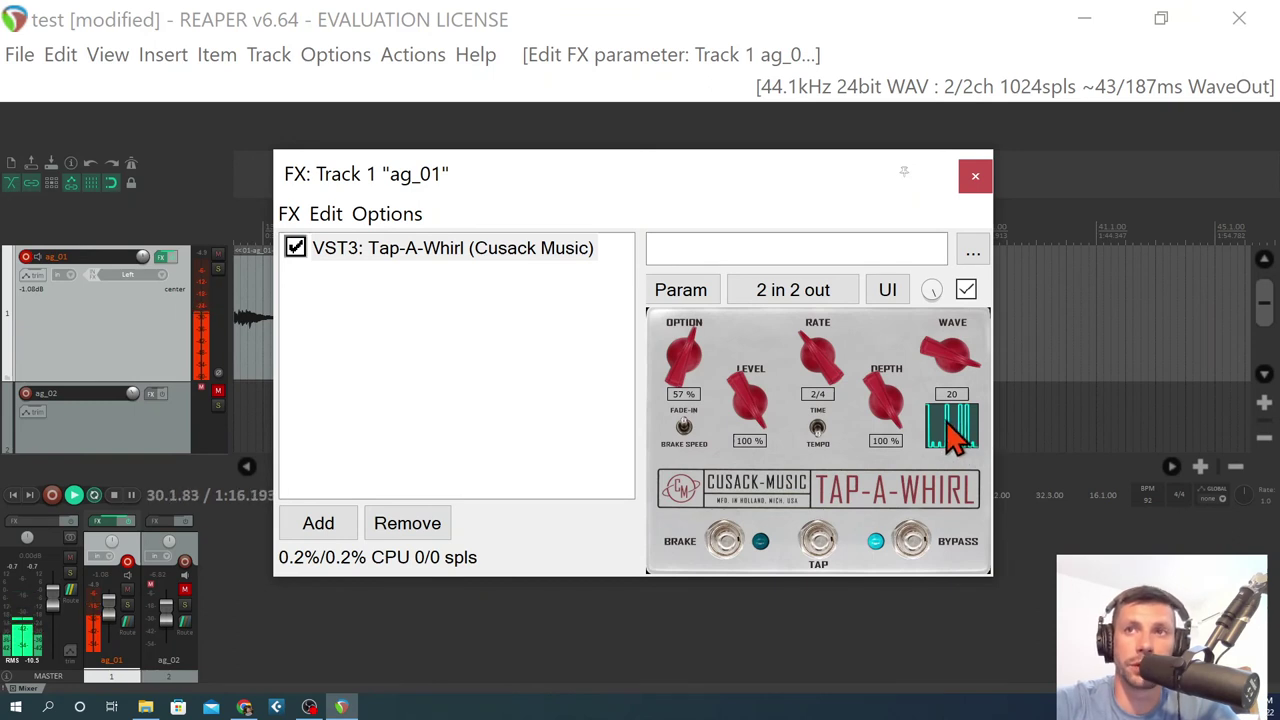
scroll(970, 400, "up", 1)
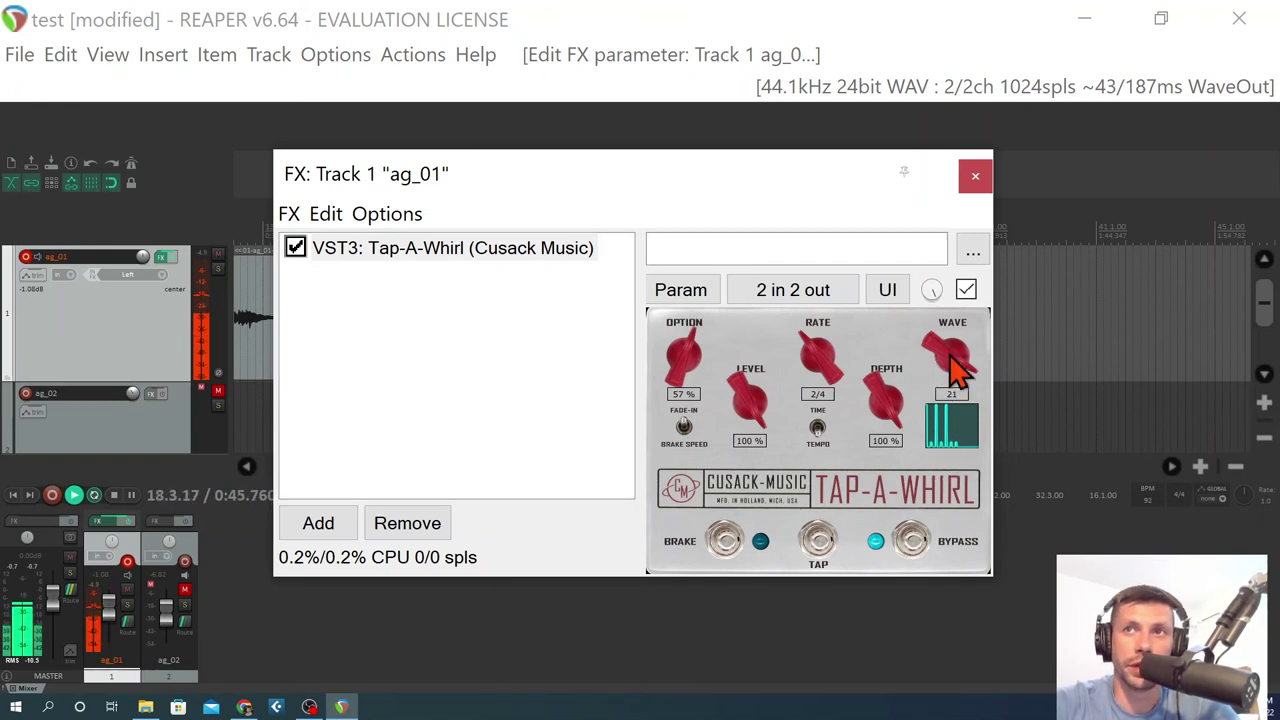
scroll(950, 360, "up", 1)
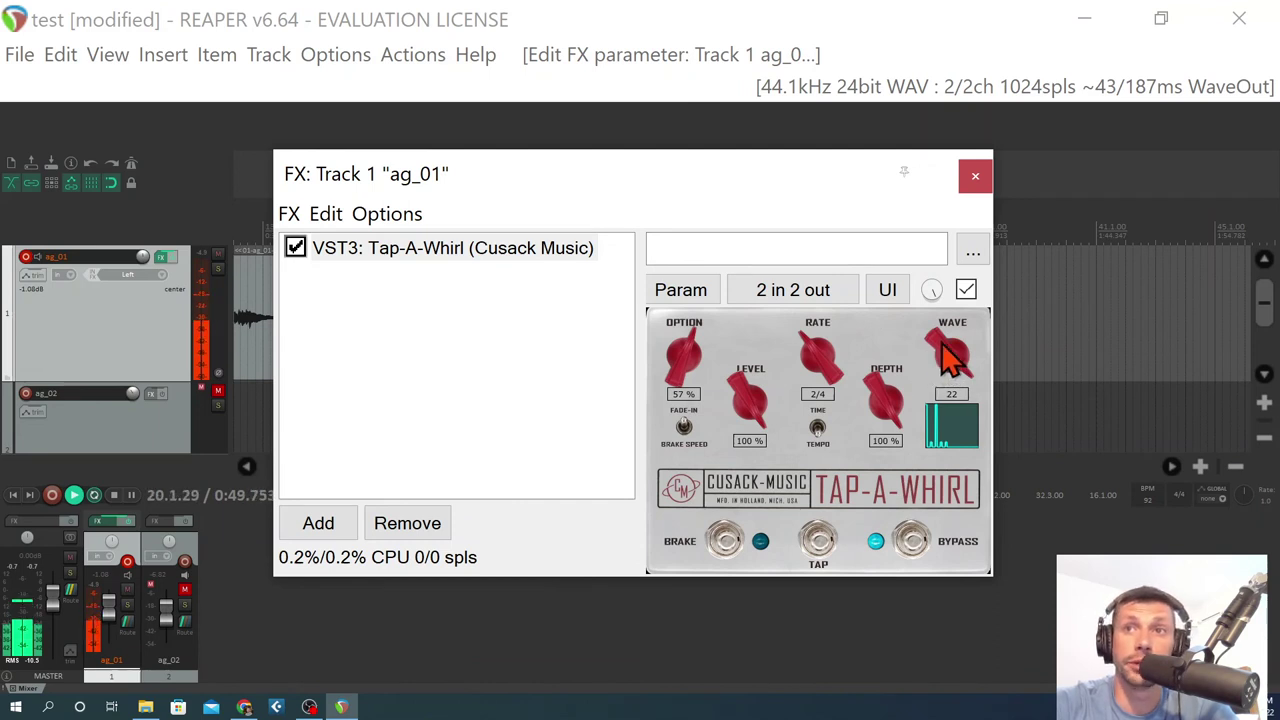
scroll(835, 368, "down", 1)
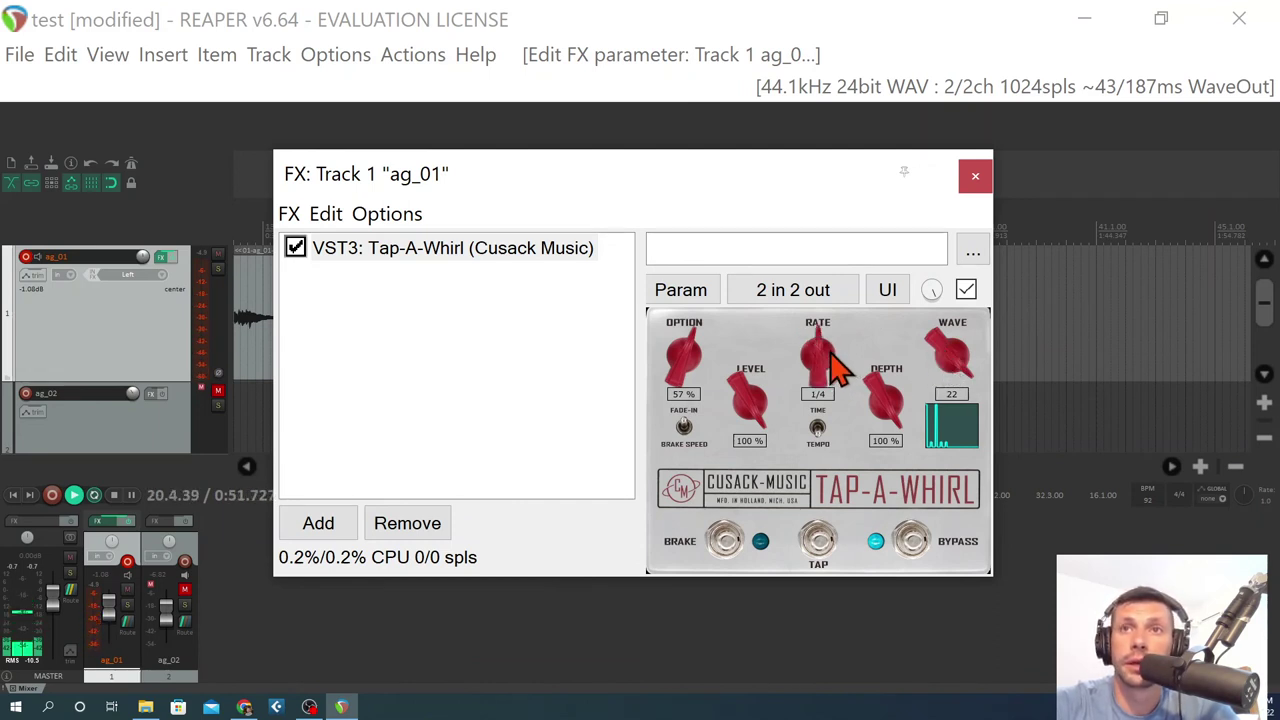
scroll(832, 368, "up", 2)
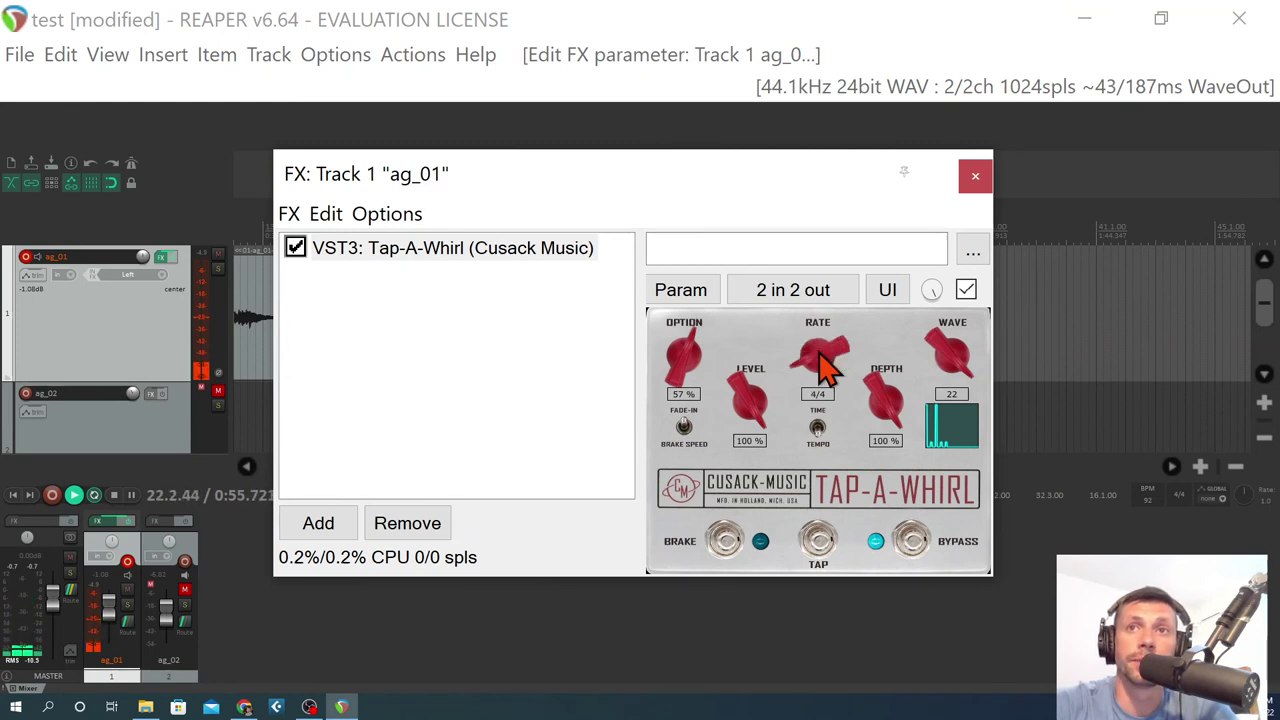
Step: Try time-based tremolo rates, set wave to 23, and return to a tempo-synced 4/4 rate
left_click(817, 426)
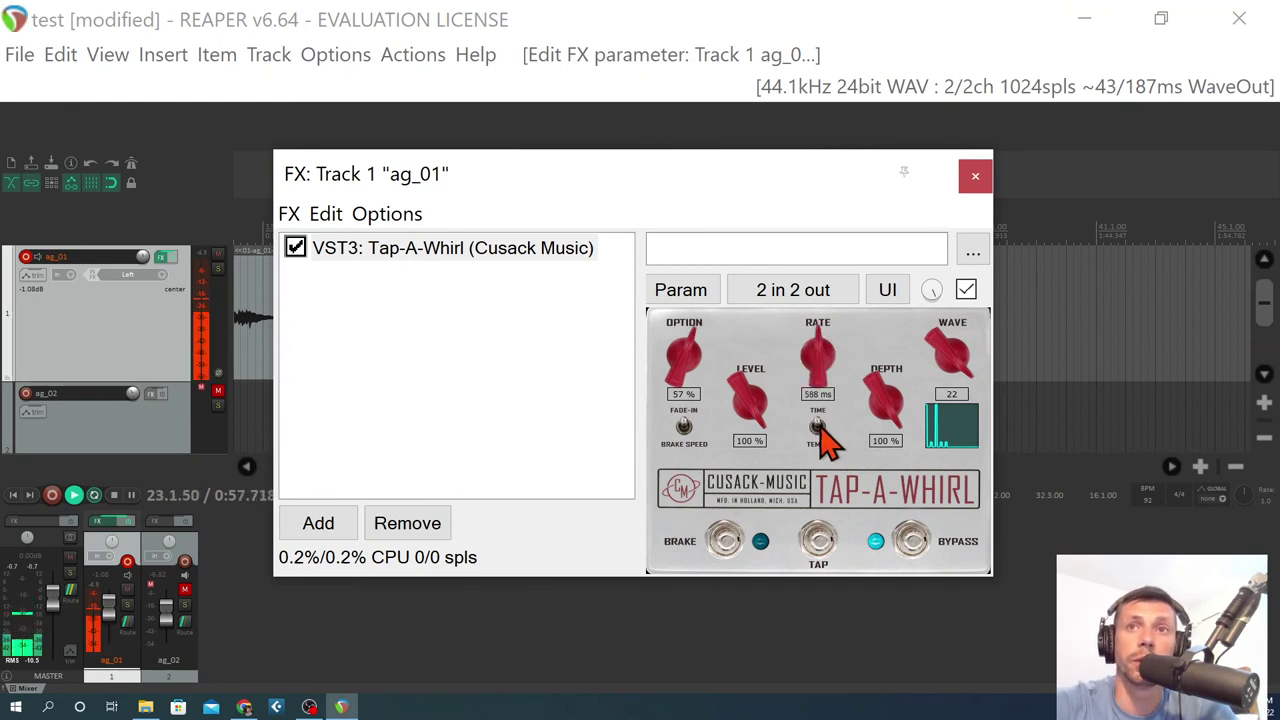
left_click_drag(820, 340, 852, 350)
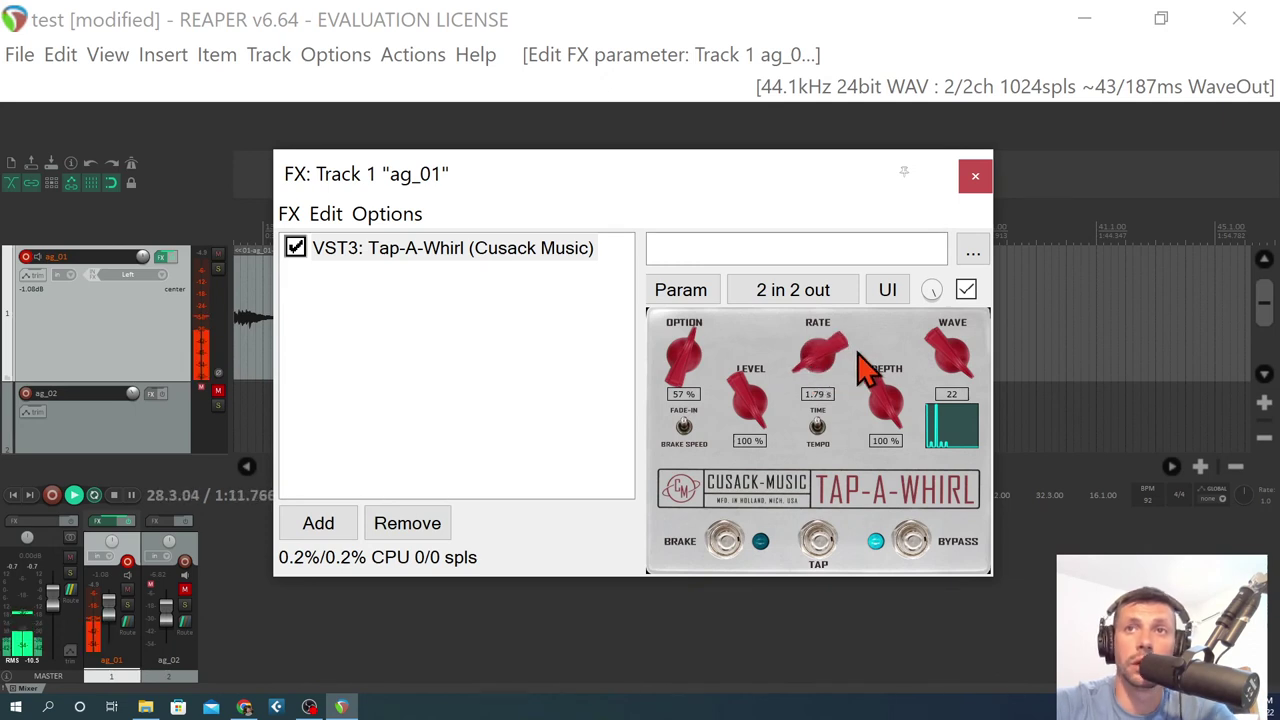
left_click_drag(951, 371, 952, 372)
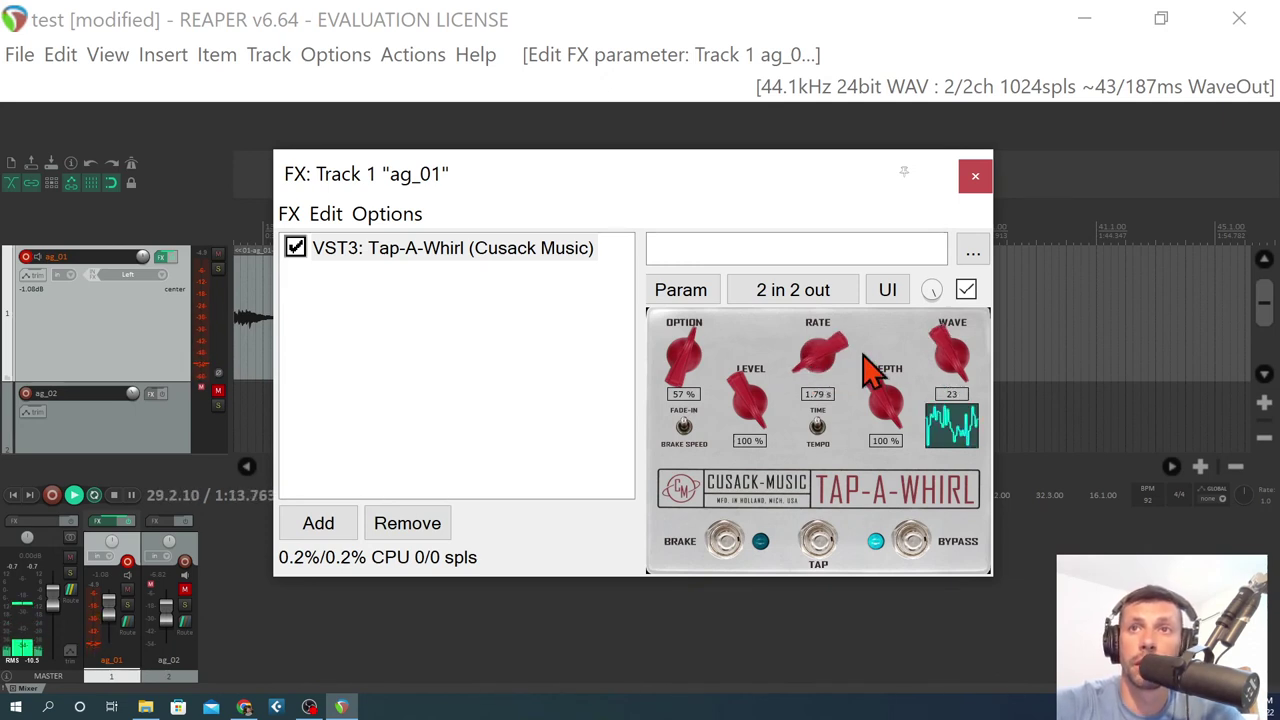
mouse_move(822, 357)
left_mouse_down()
mouse_move(800, 280)
mouse_move(825, 440)
mouse_move(811, 340)
left_mouse_up()
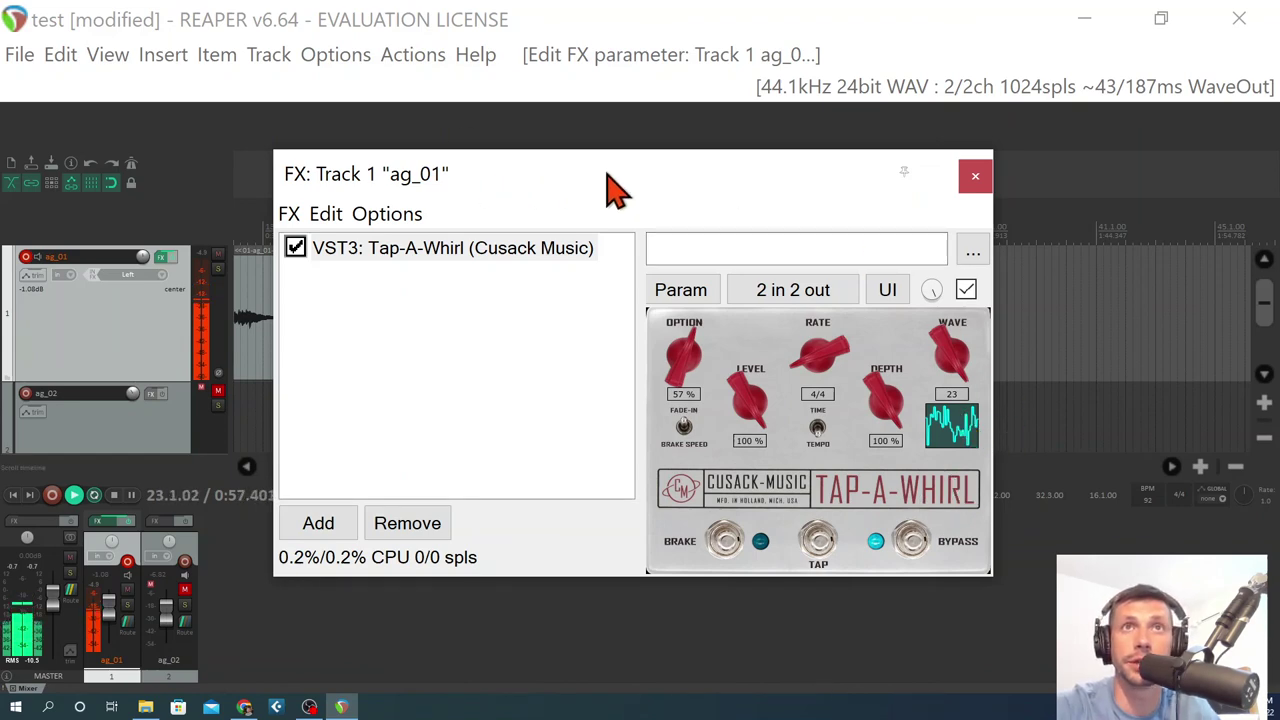
left_click_drag(615, 190, 562, 194)
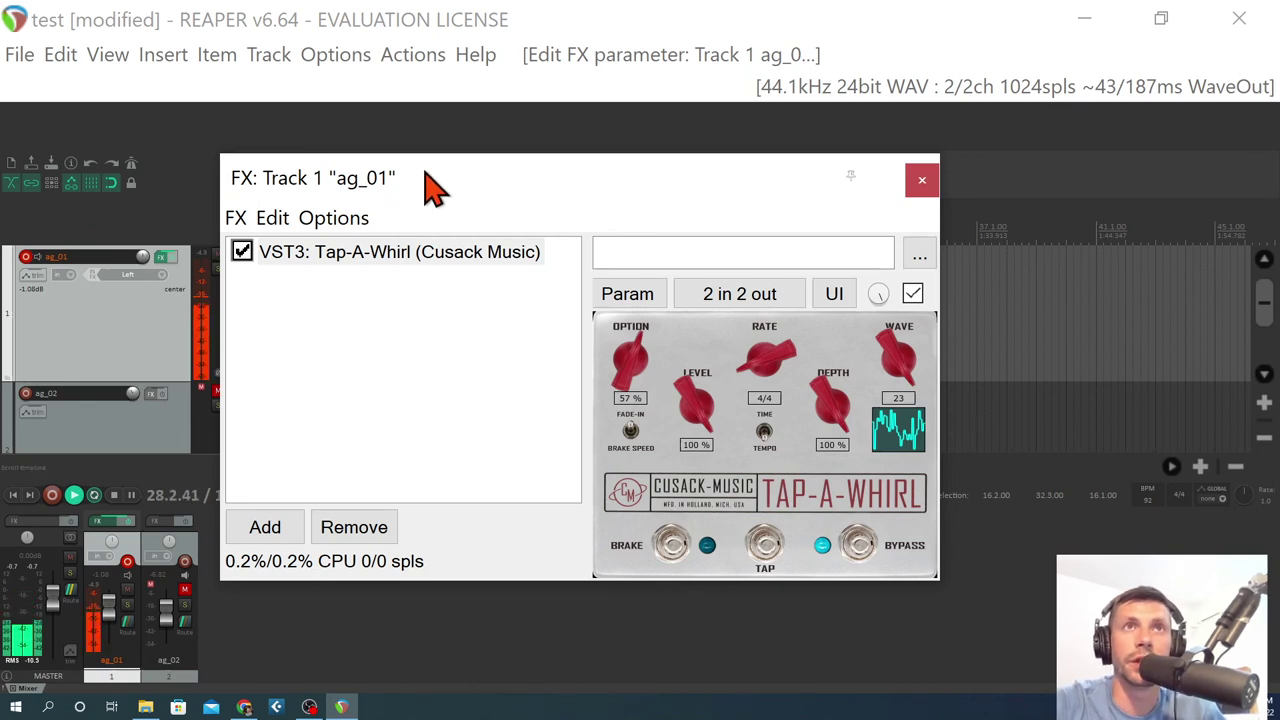
left_click_drag(429, 186, 455, 210)
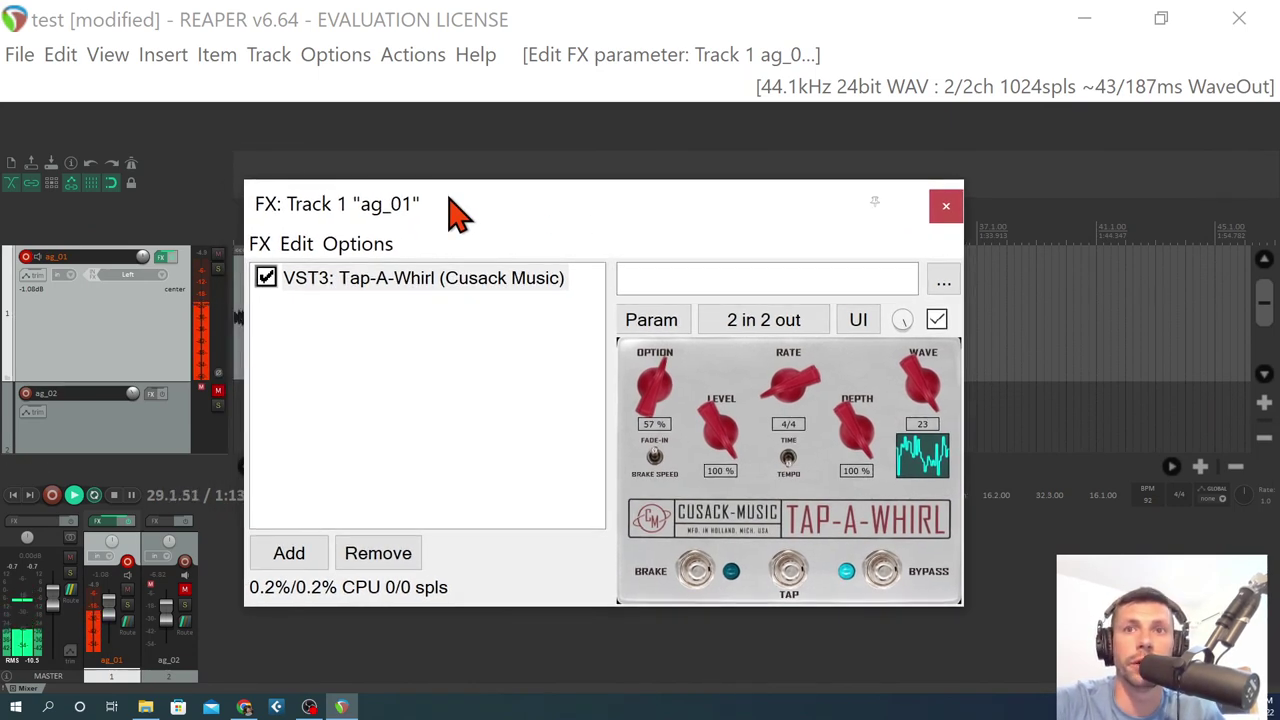